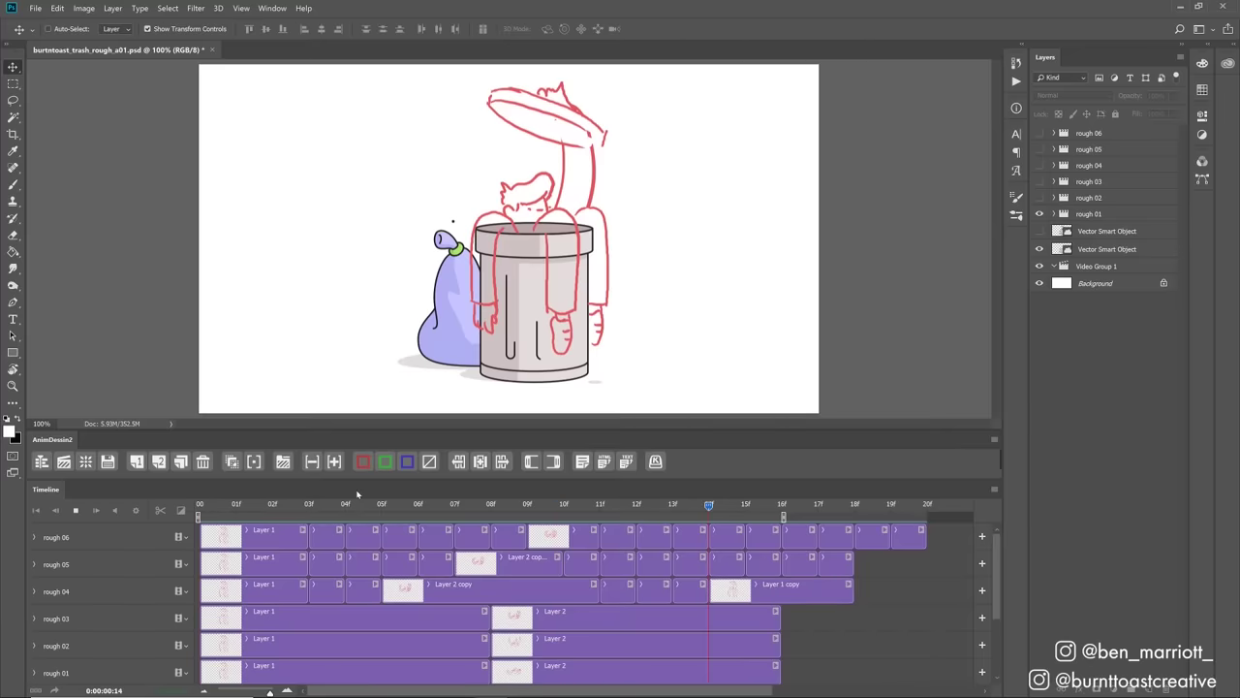
# Stop the rough animation playback.
pyautogui.press('space')
pyautogui.press('space')
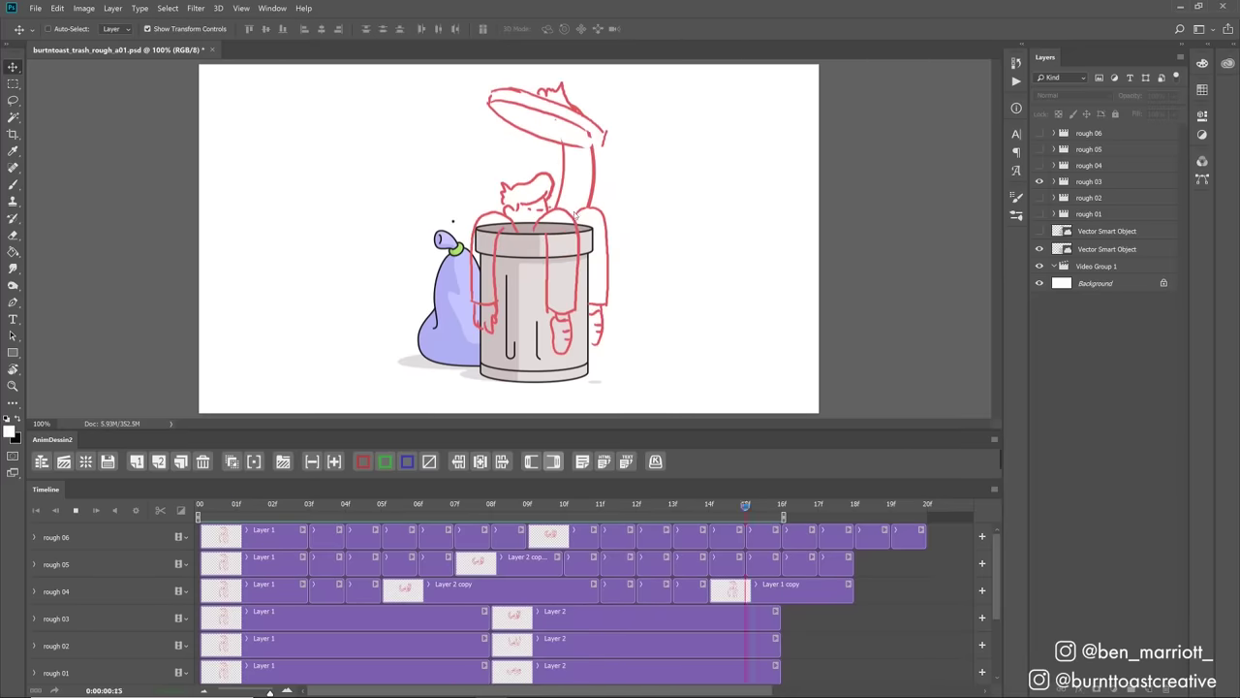
# Scrub the rough pass through frames 3, 4, 11 and 13, then play from frame 13.
pyautogui.click(309, 505)
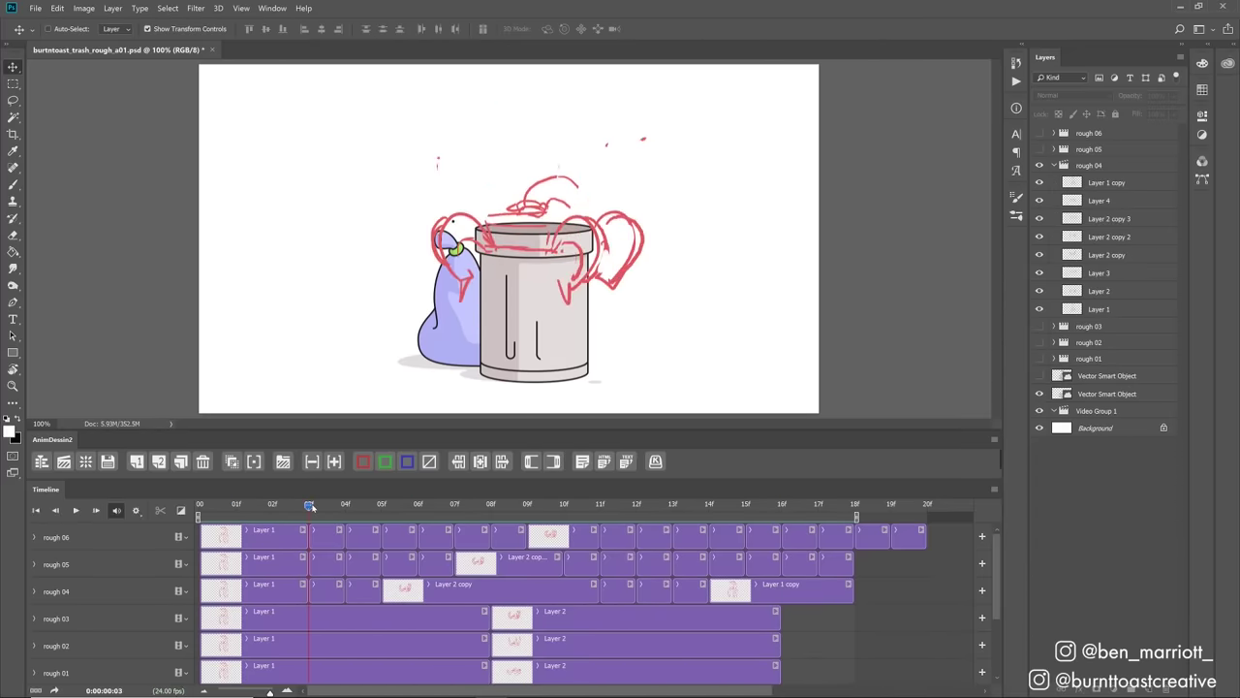
pyautogui.click(345, 505)
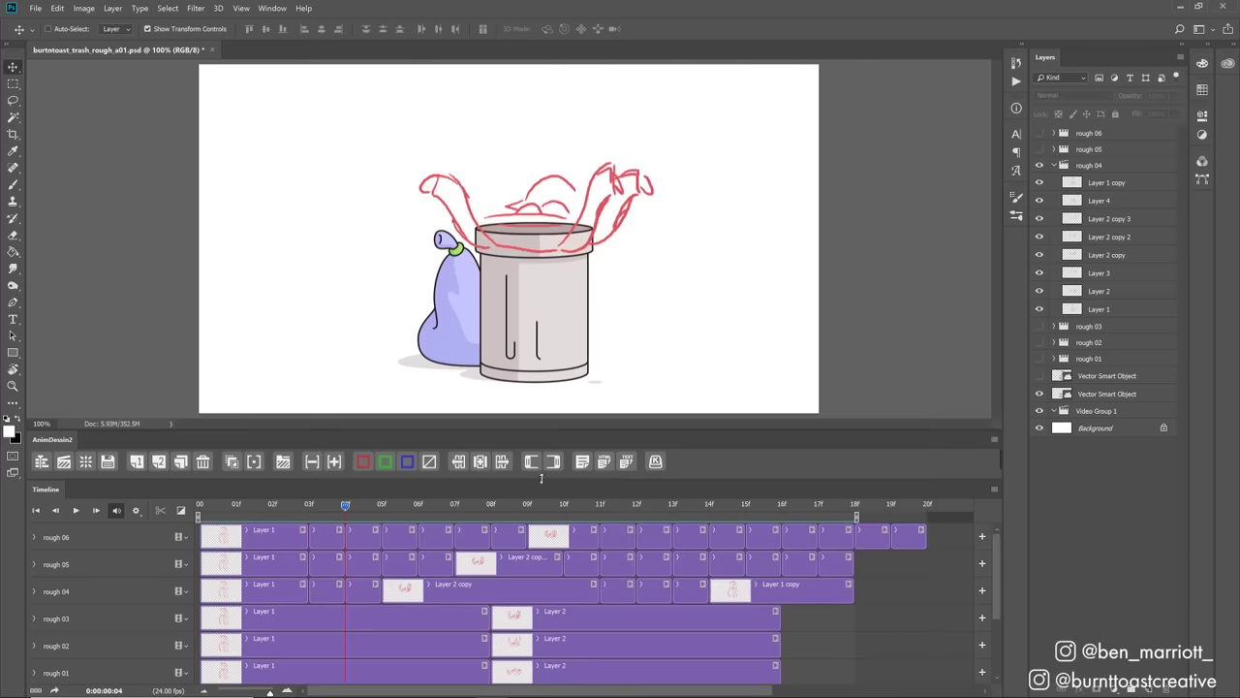
pyautogui.click(601, 506)
pyautogui.click(661, 506)
pyautogui.click(600, 506)
pyautogui.click(672, 506)
pyautogui.press('space')
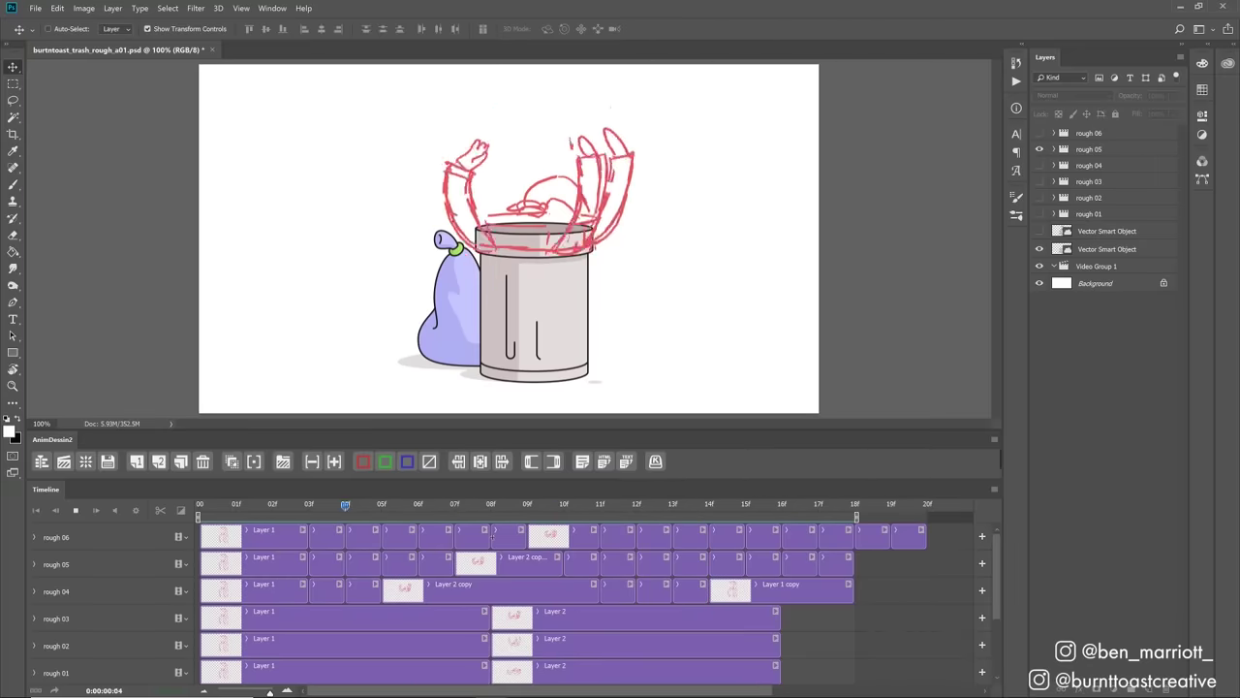
# On the frame-05 drawing, warp the lassoed left arm sketch so its top bends rightward.
pyautogui.press('space')
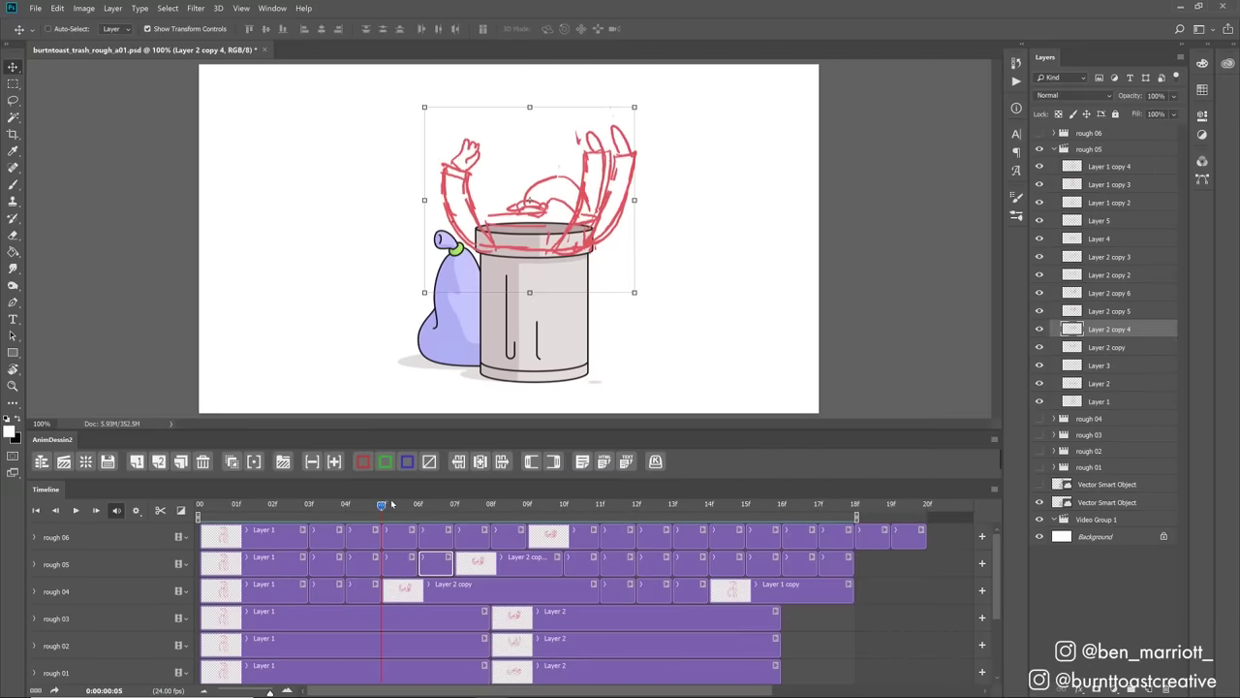
pyautogui.moveTo(419, 505)
pyautogui.mouseDown()
pyautogui.moveTo(391, 507)
pyautogui.moveTo(455, 509)
pyautogui.moveTo(423, 514)
pyautogui.moveTo(435, 510)
pyautogui.mouseUp()
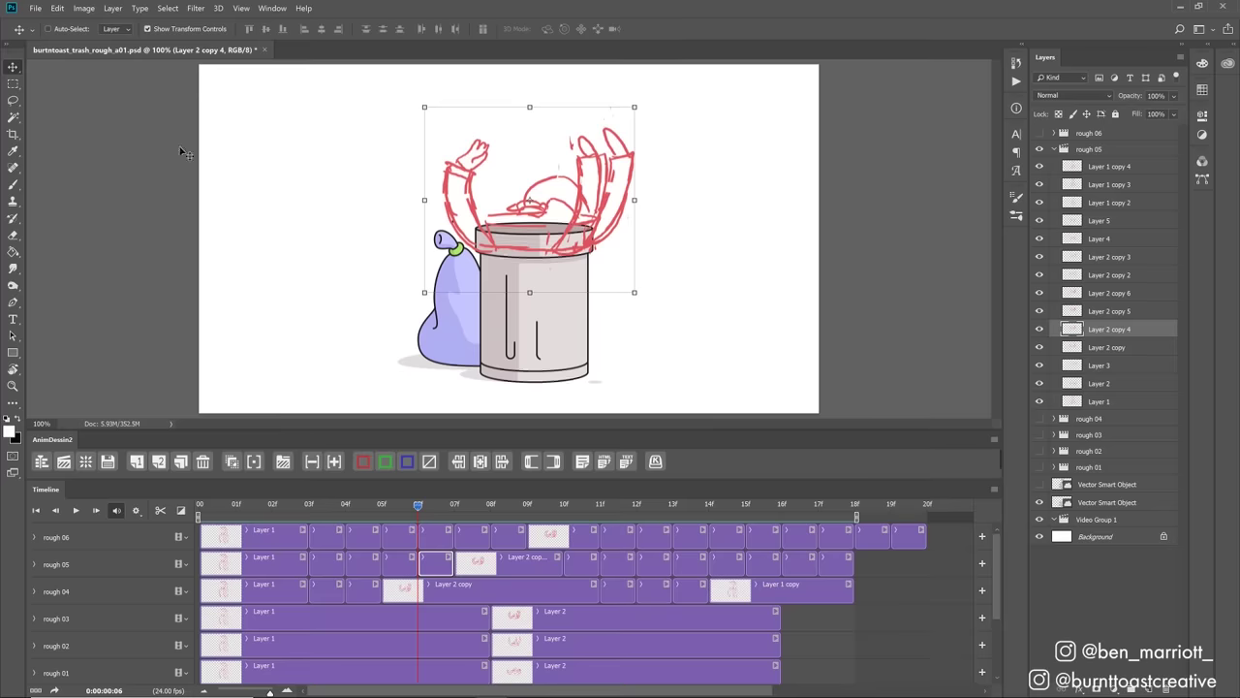
pyautogui.click(12, 100)
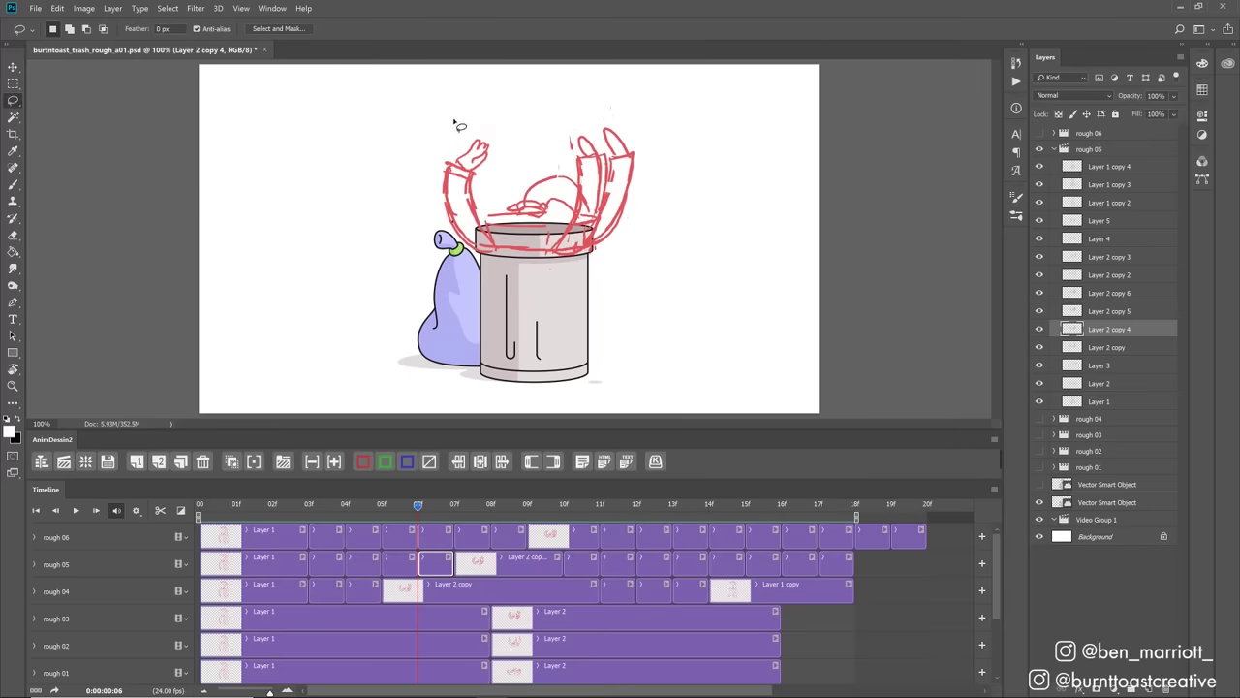
pyautogui.moveTo(423, 197)
pyautogui.mouseDown()
pyautogui.moveTo(429, 130)
pyautogui.moveTo(499, 145)
pyautogui.moveTo(489, 241)
pyautogui.mouseUp()
pyautogui.click(57, 7)
pyautogui.moveTo(111, 272)
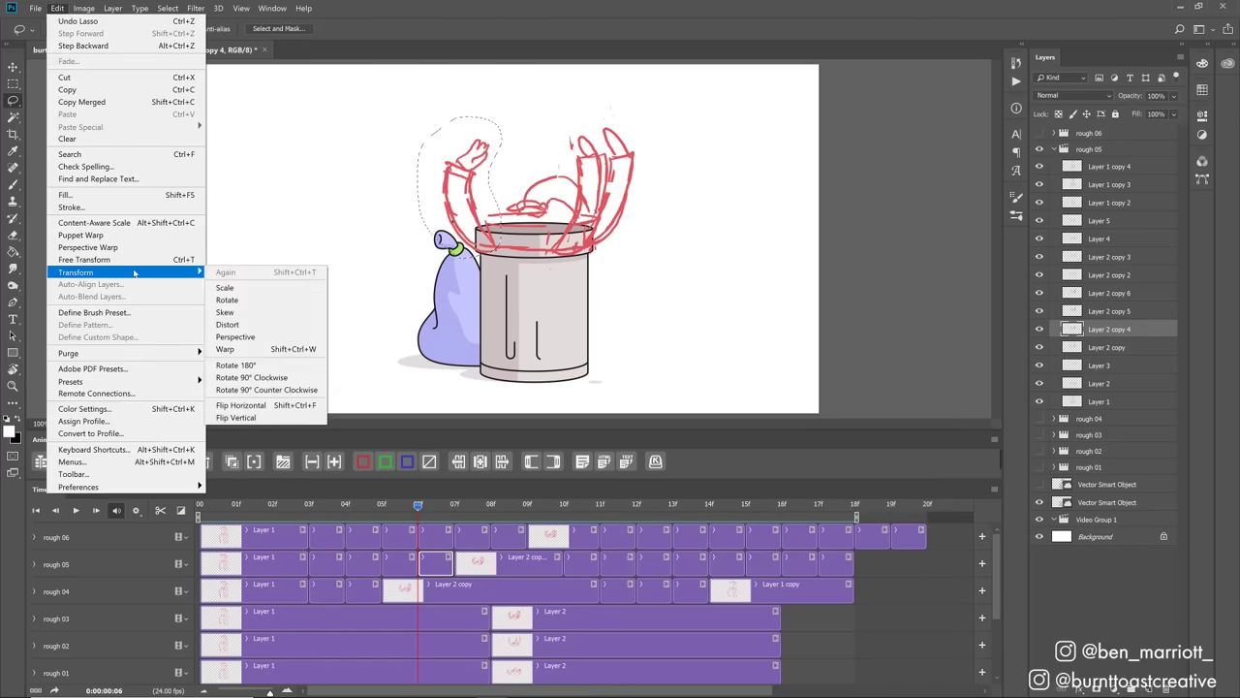
pyautogui.click(266, 350)
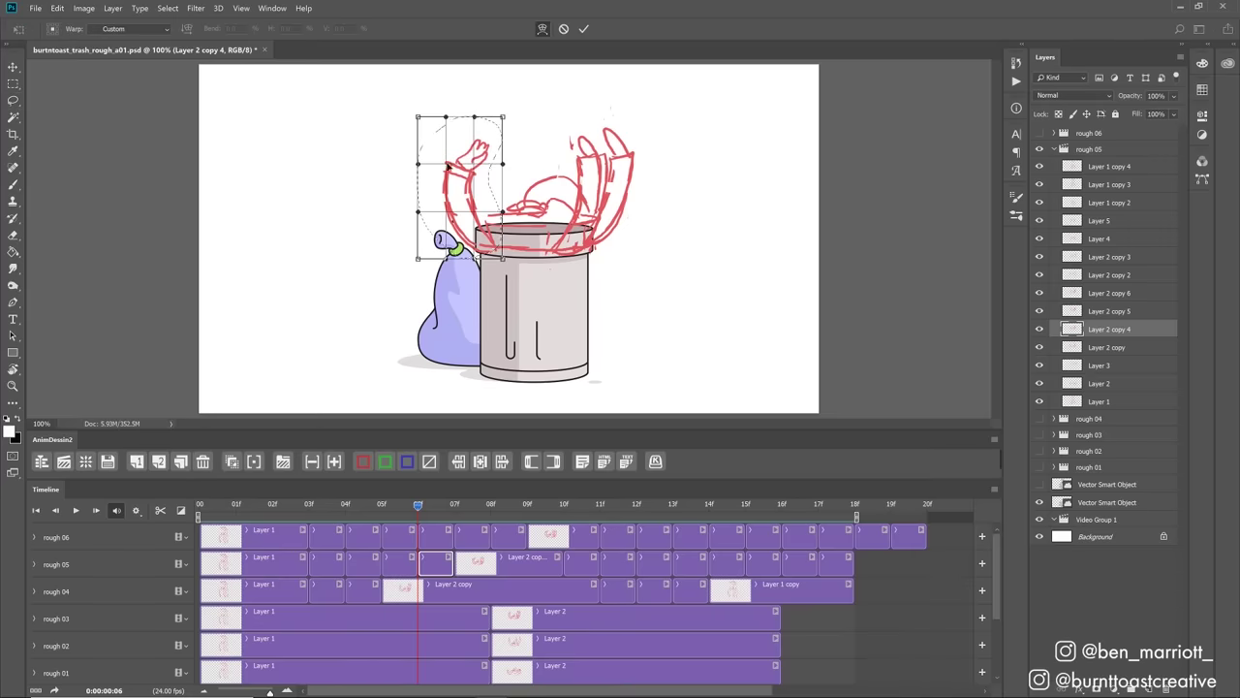
pyautogui.moveTo(503, 118); pyautogui.dragTo(511, 123)
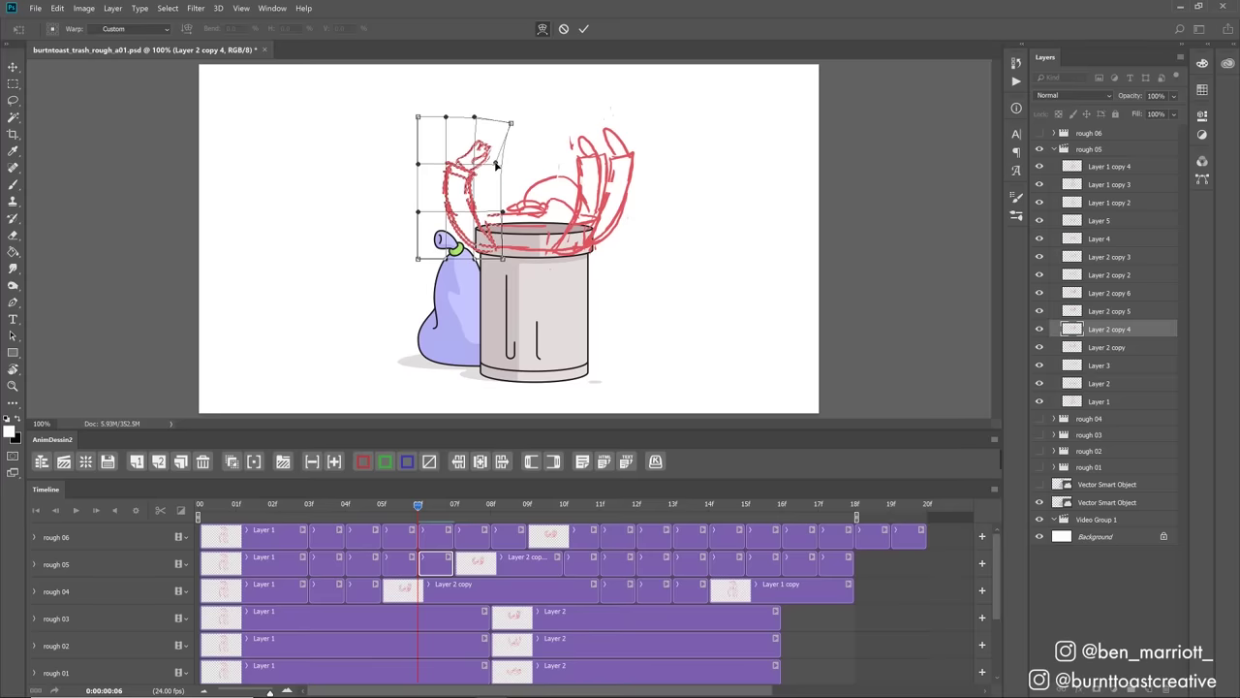
pyautogui.press('Return')
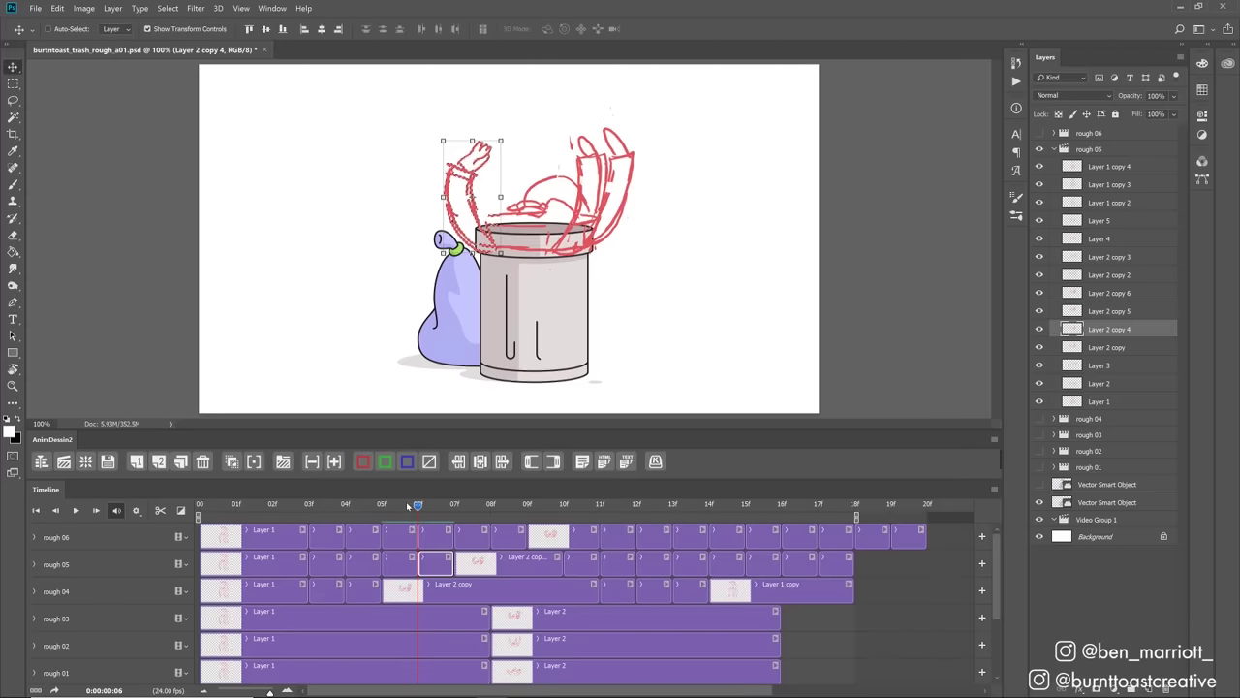
pyautogui.press('space')
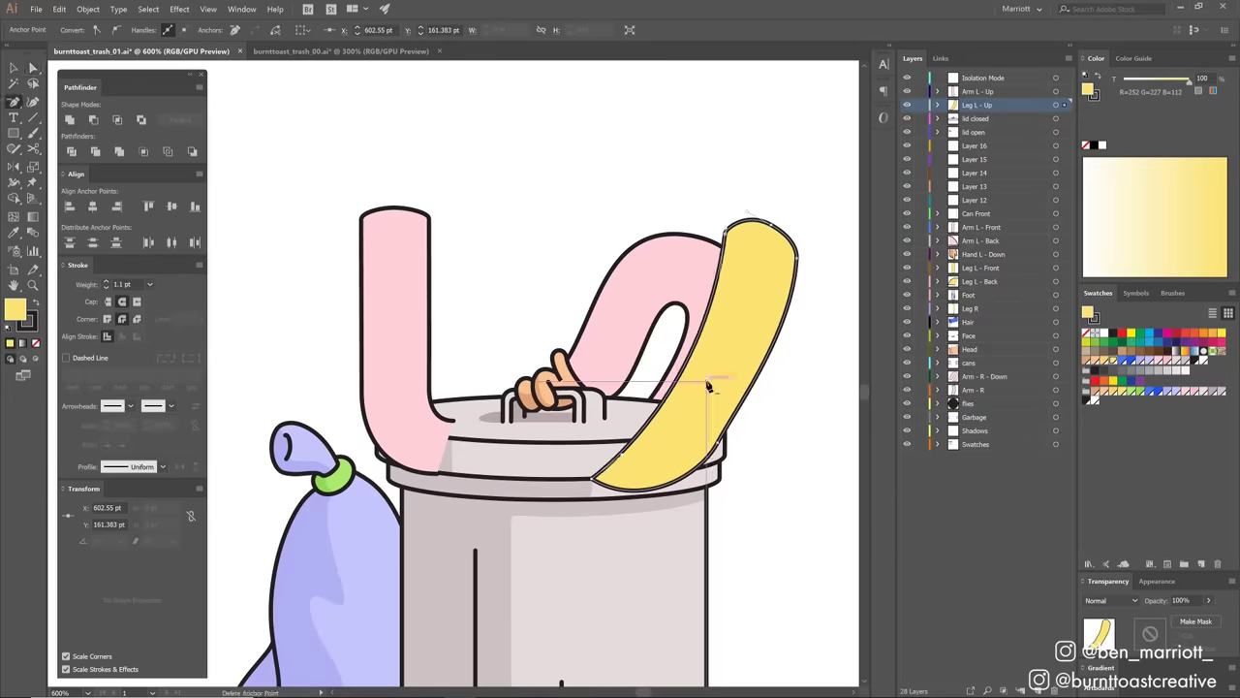
# Select the yellow limb's path for editing, then deselect it.
pyautogui.scroll(-3, 714, 387)
pyautogui.scroll(5, 652, 312)
pyautogui.scroll(-2, 587, 471)
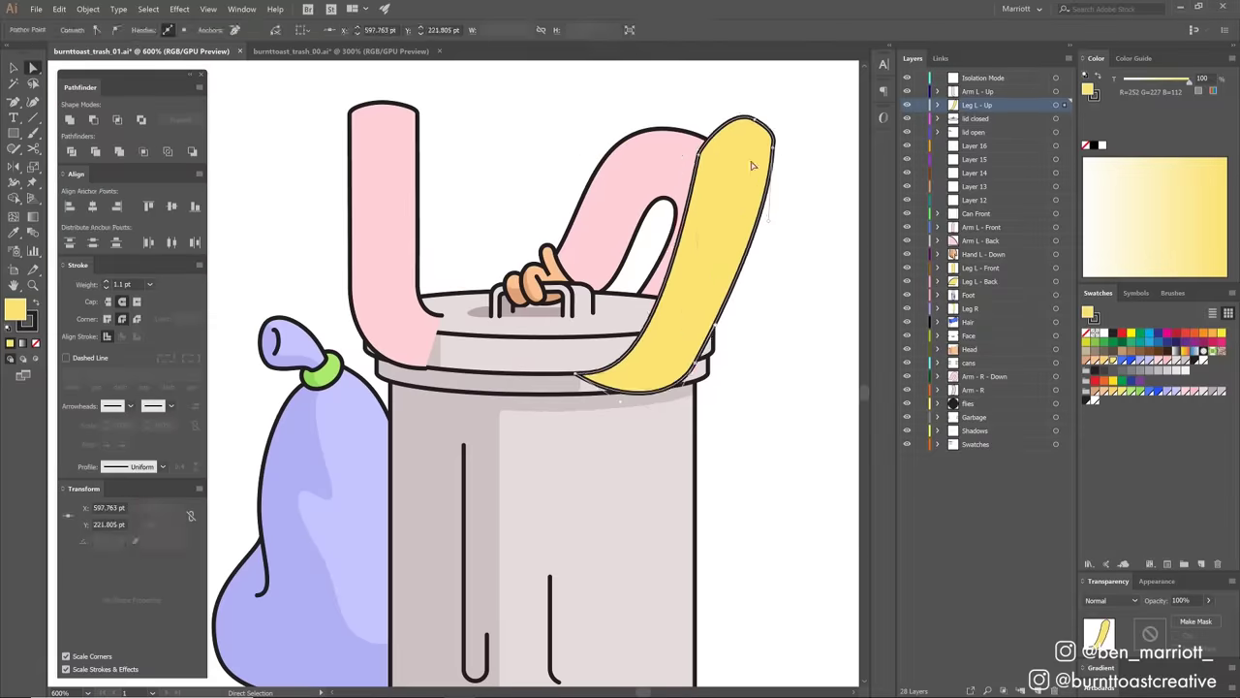
pyautogui.click(705, 165)
pyautogui.scroll(2, 678, 291)
pyautogui.hotkey('ctrl', 'shift', 'a')
# Scroll around the Illustrator artwork to inspect the limb shapes.
pyautogui.scroll(-6, 620, 388)
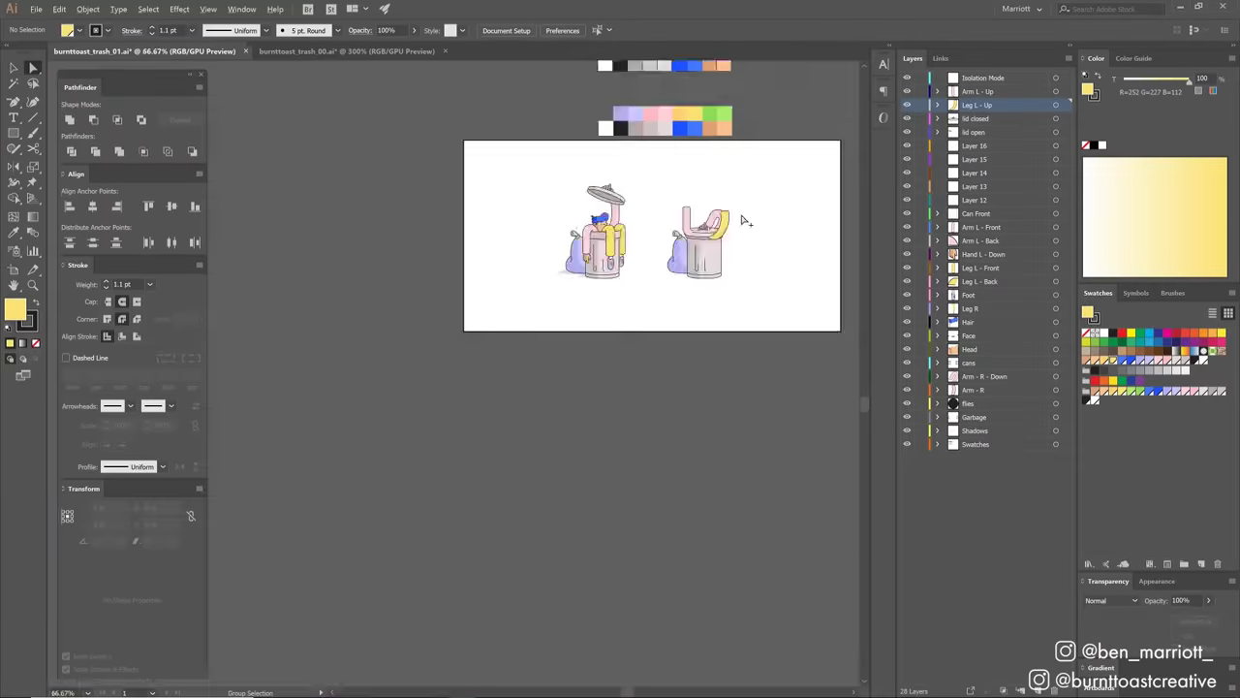
pyautogui.scroll(3, 679, 368)
pyautogui.scroll(-2, 739, 397)
pyautogui.scroll(3, 738, 397)
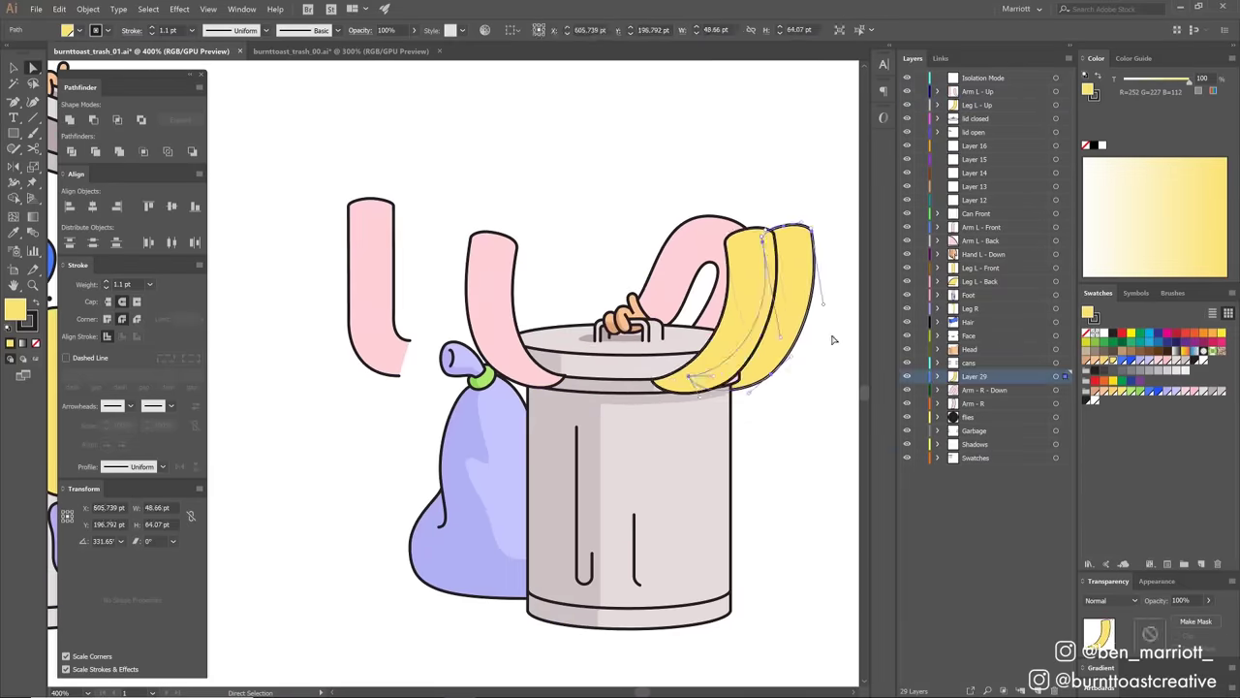
pyautogui.scroll(-3, 829, 339)
pyautogui.scroll(3, 775, 291)
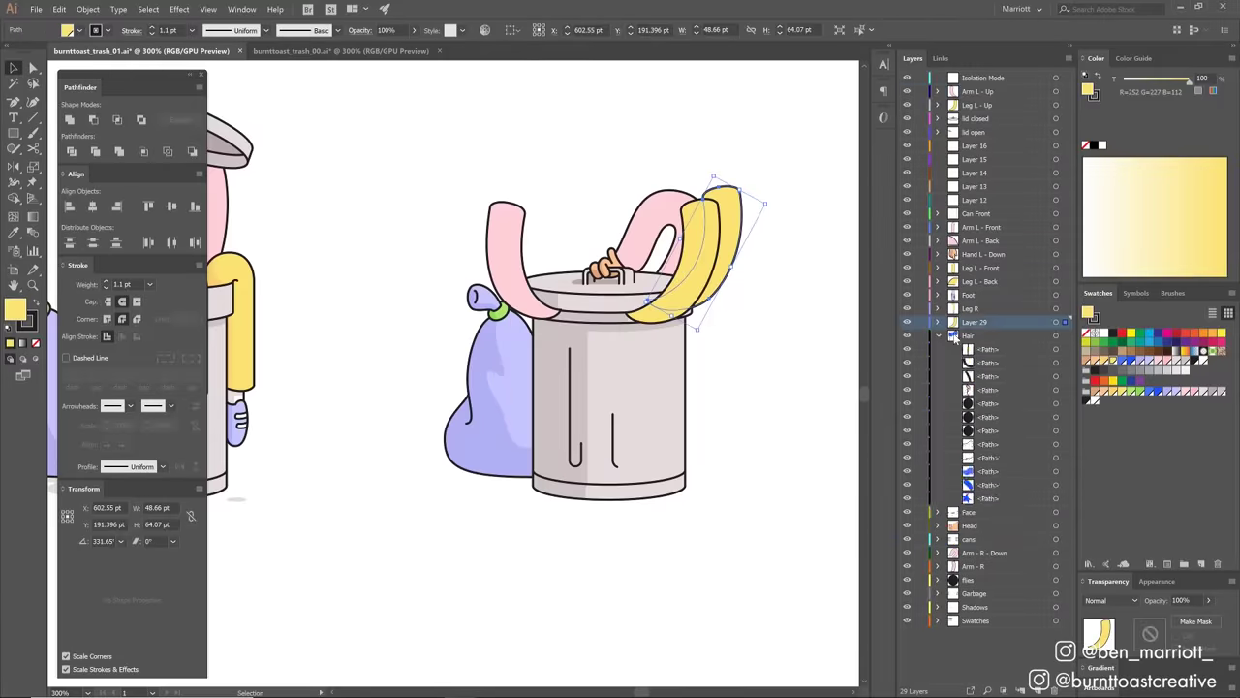
pyautogui.scroll(3, 620, 387)
pyautogui.scroll(-5, 687, 177)
pyautogui.scroll(1, 601, 112)
pyautogui.scroll(2, 596, 169)
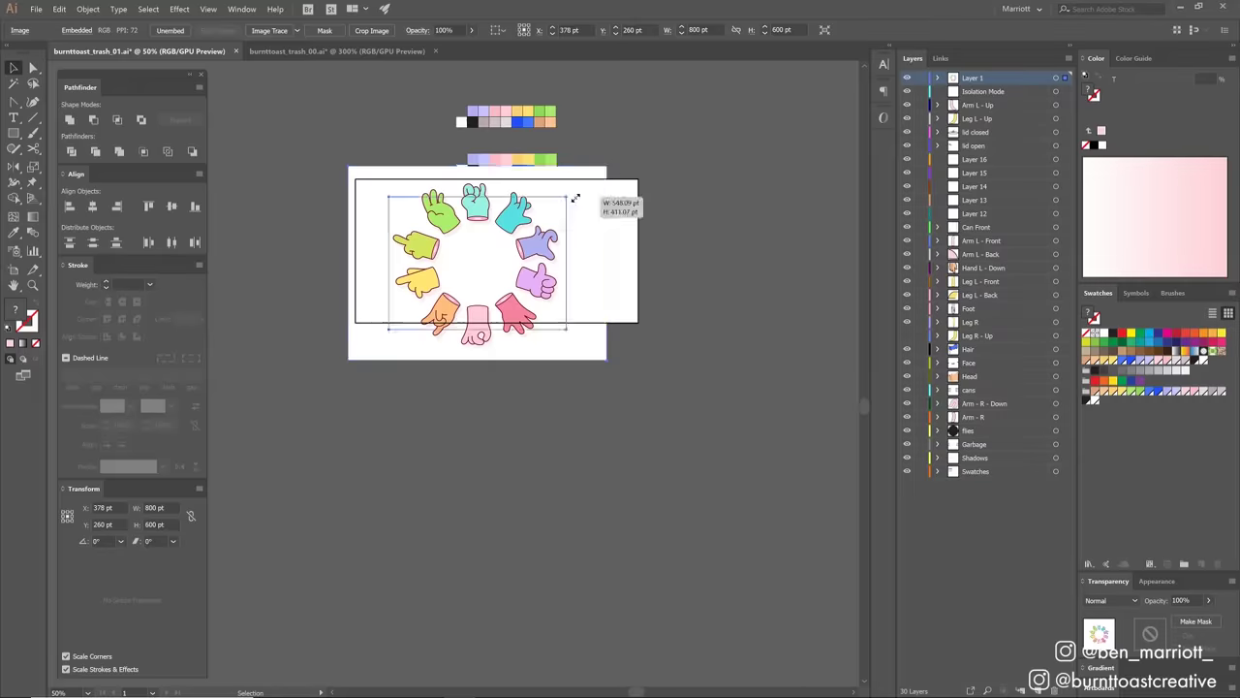
pyautogui.scroll(10, 319, 387)
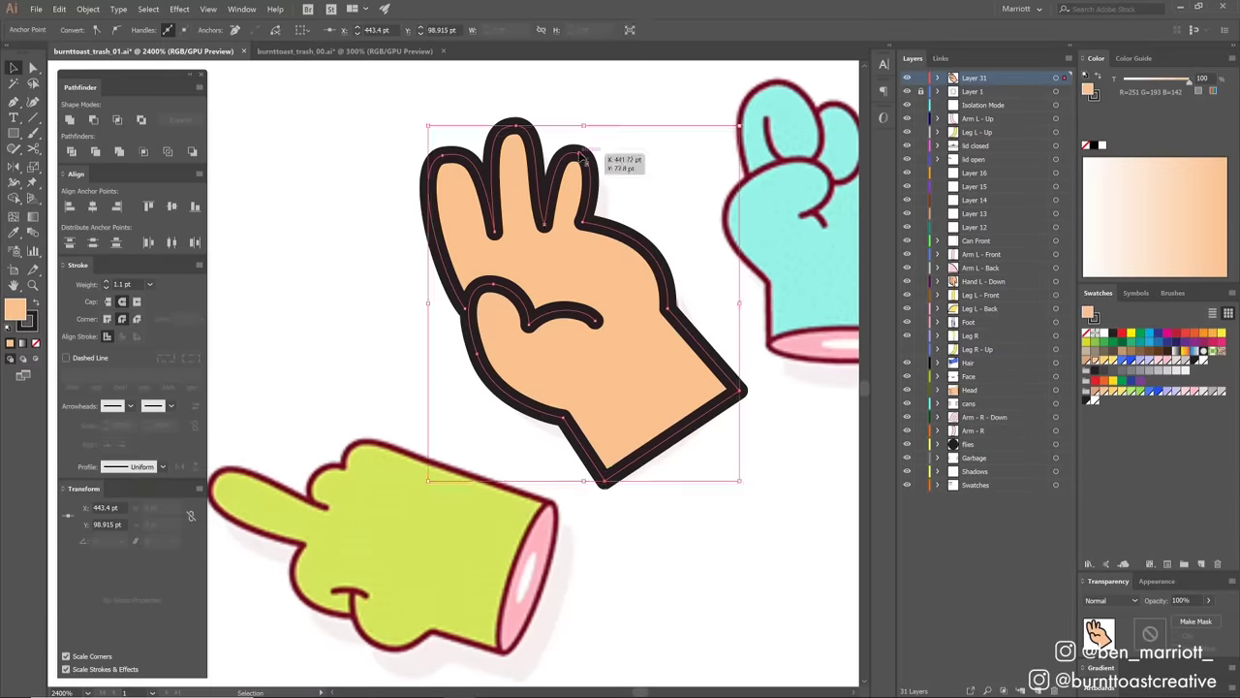
pyautogui.press('super')
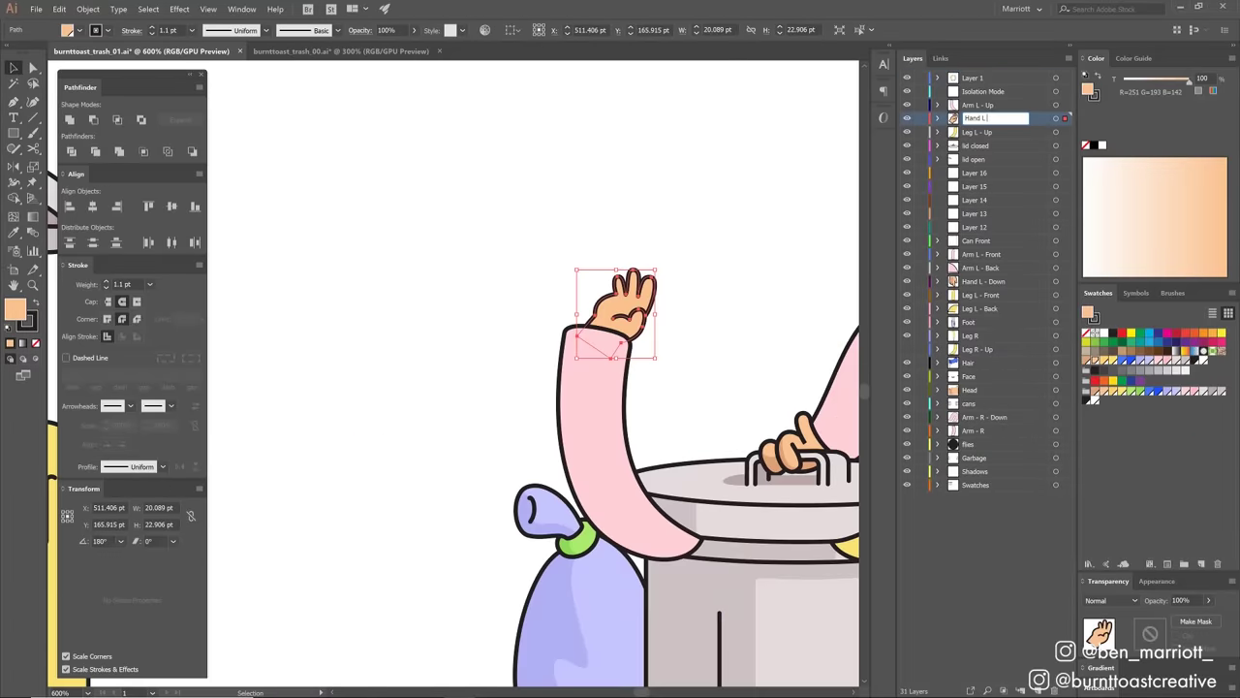
pyautogui.scroll(5, 620, 291)
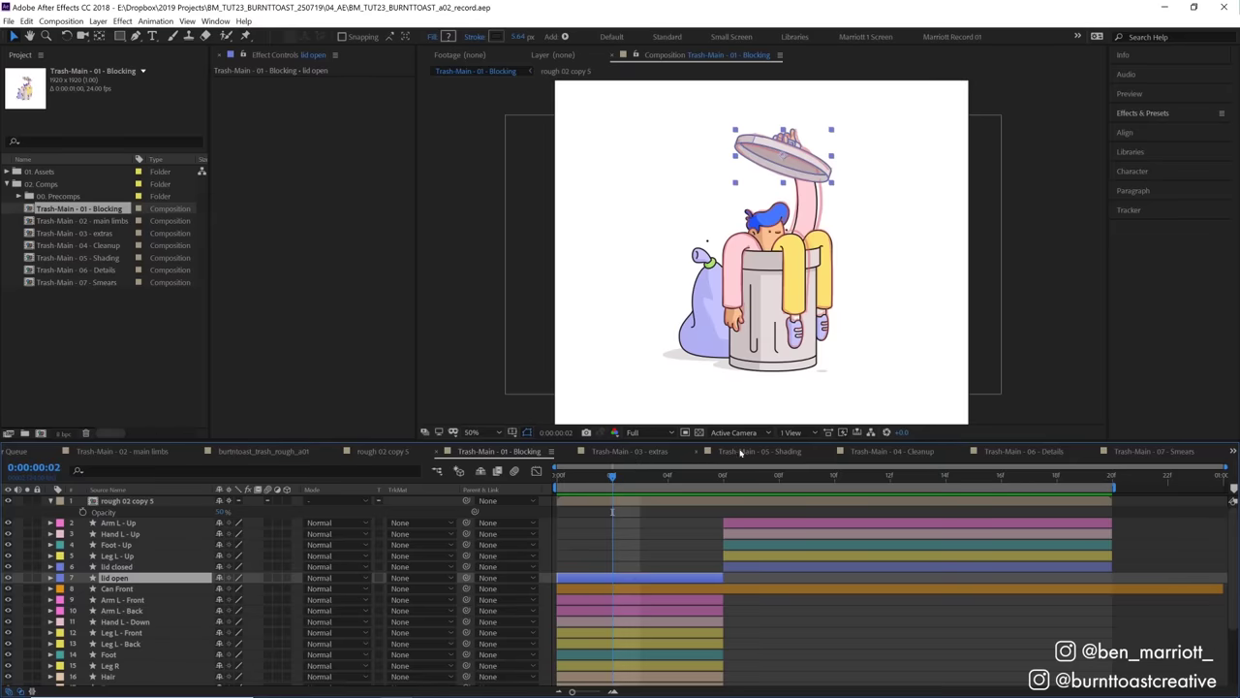
# Select the Arm L - Front layer, then solo layer 1 rough 02 copy 5.
pyautogui.rightClick(597, 579)
pyautogui.moveTo(674, 497)
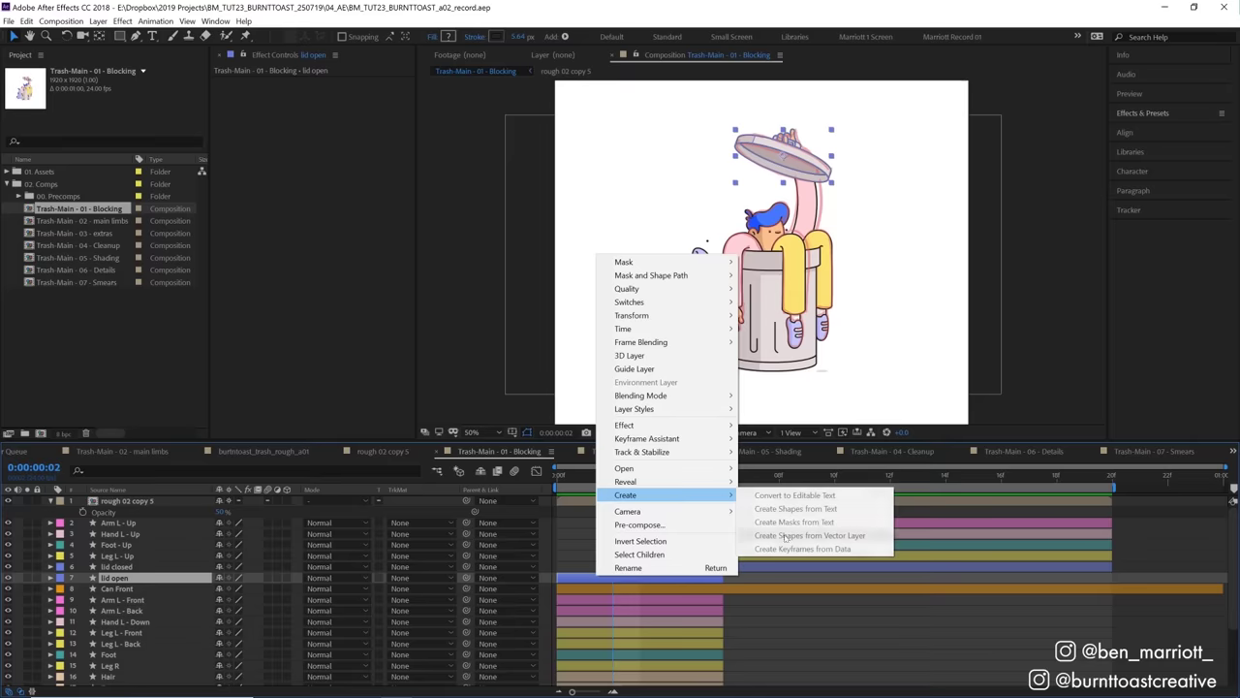
pyautogui.click(80, 598)
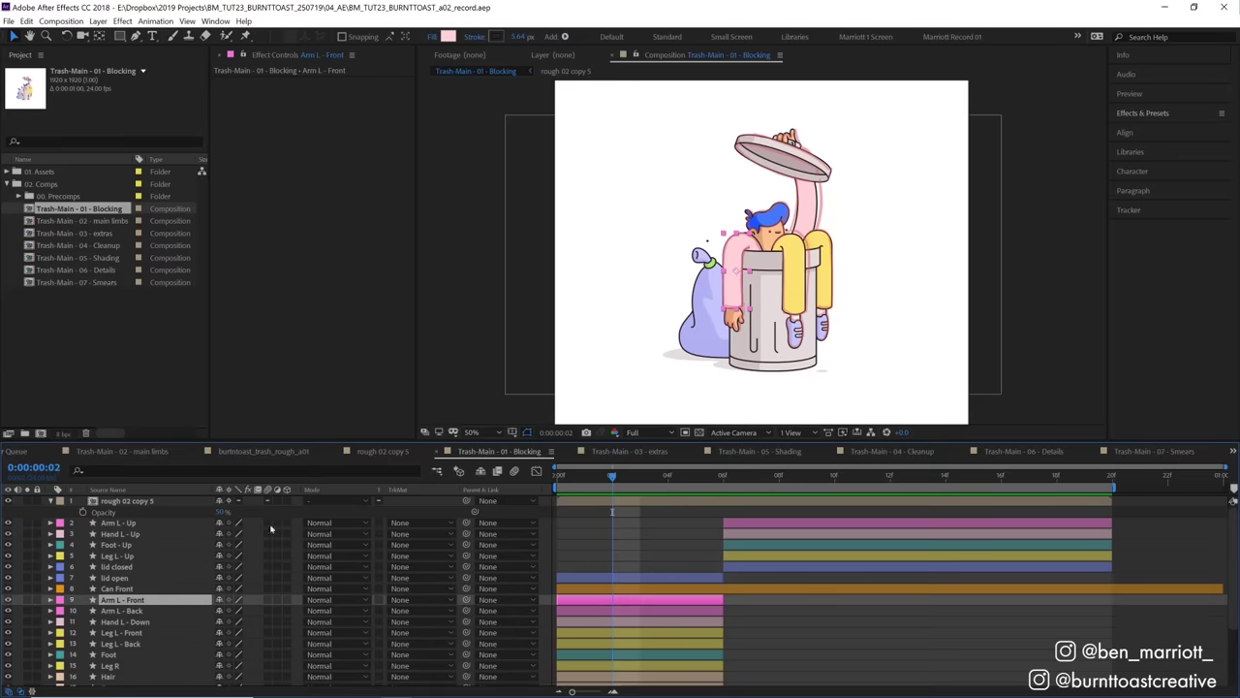
pyautogui.click(61, 599)
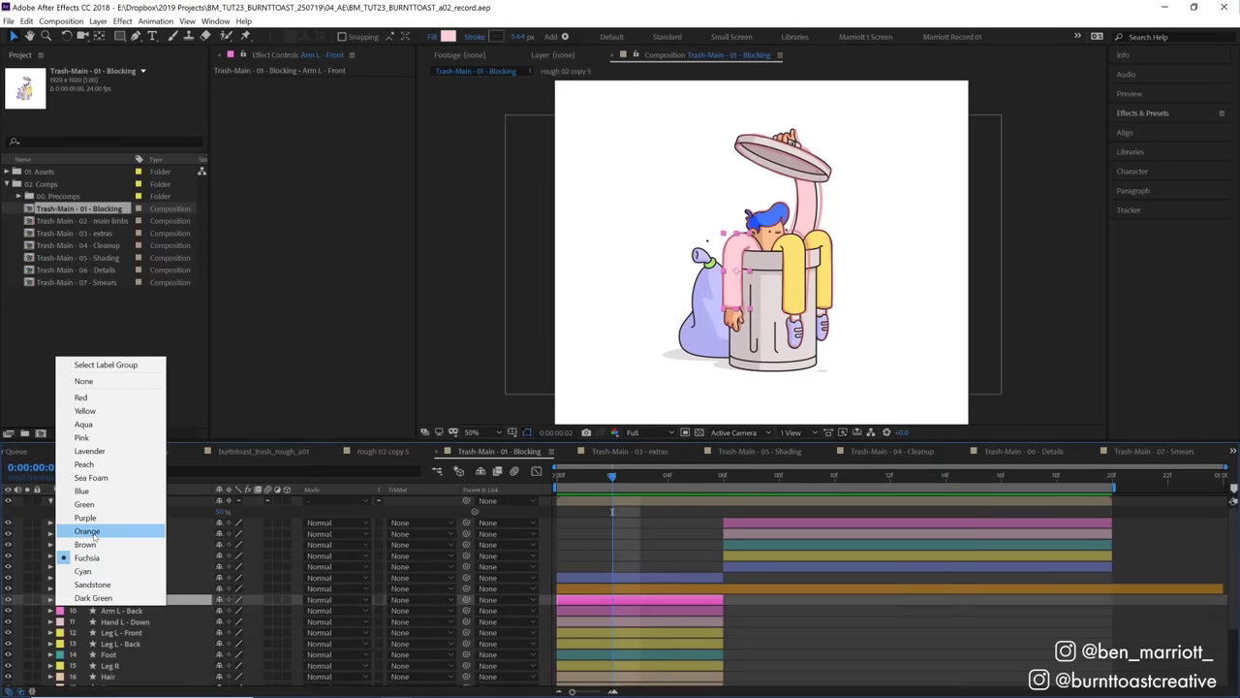
pyautogui.click(26, 501)
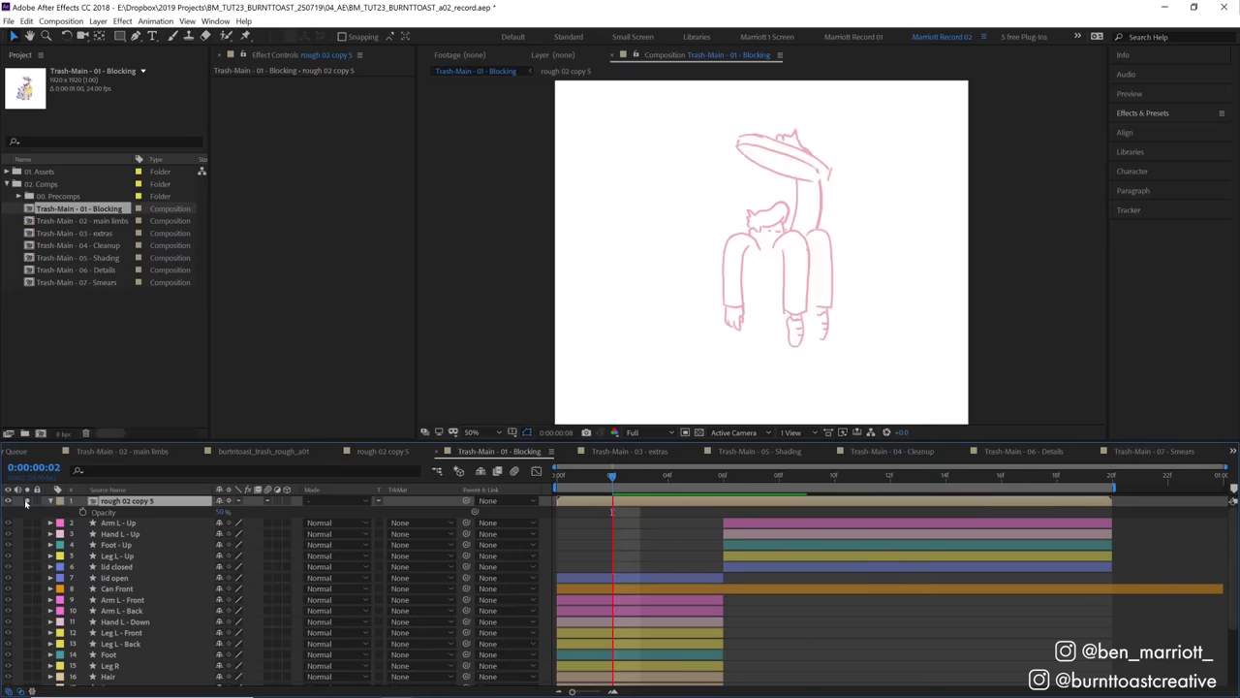
# Unsolo the rough layer and compare poses at frames 3, 4, 9 and 11.
pyautogui.click(26, 501)
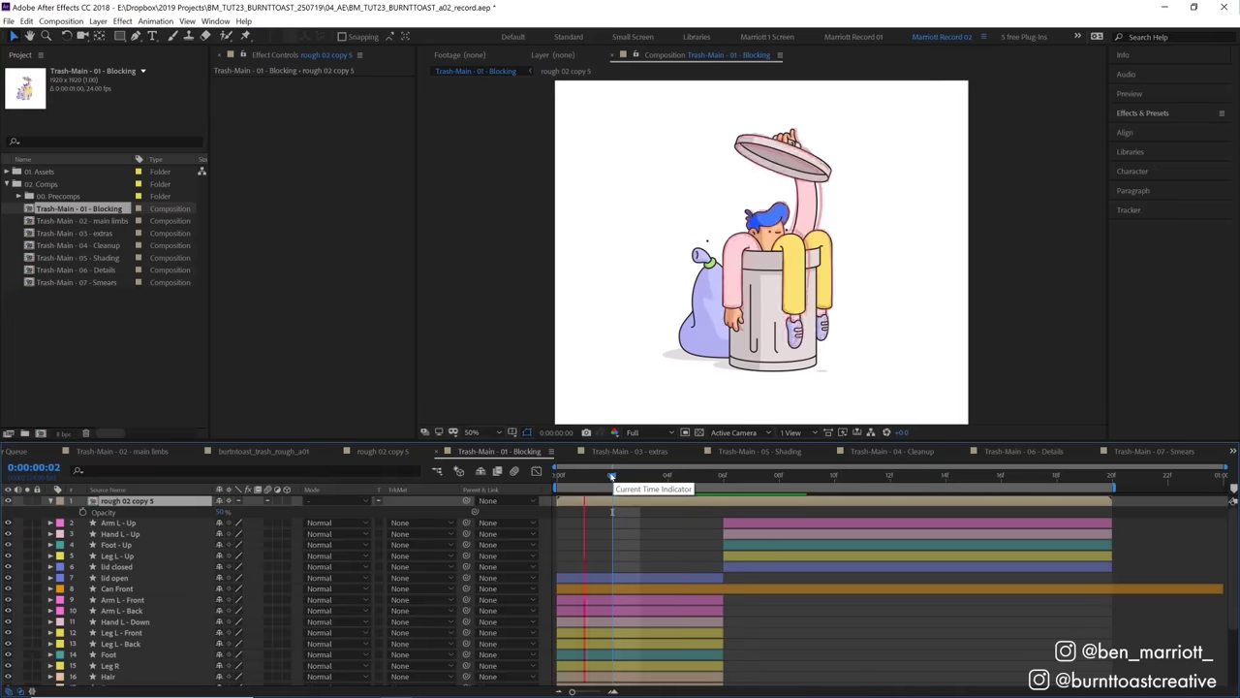
pyautogui.click(666, 477)
pyautogui.press('pagedown')
pyautogui.press('pageup')
pyautogui.press('pageup')
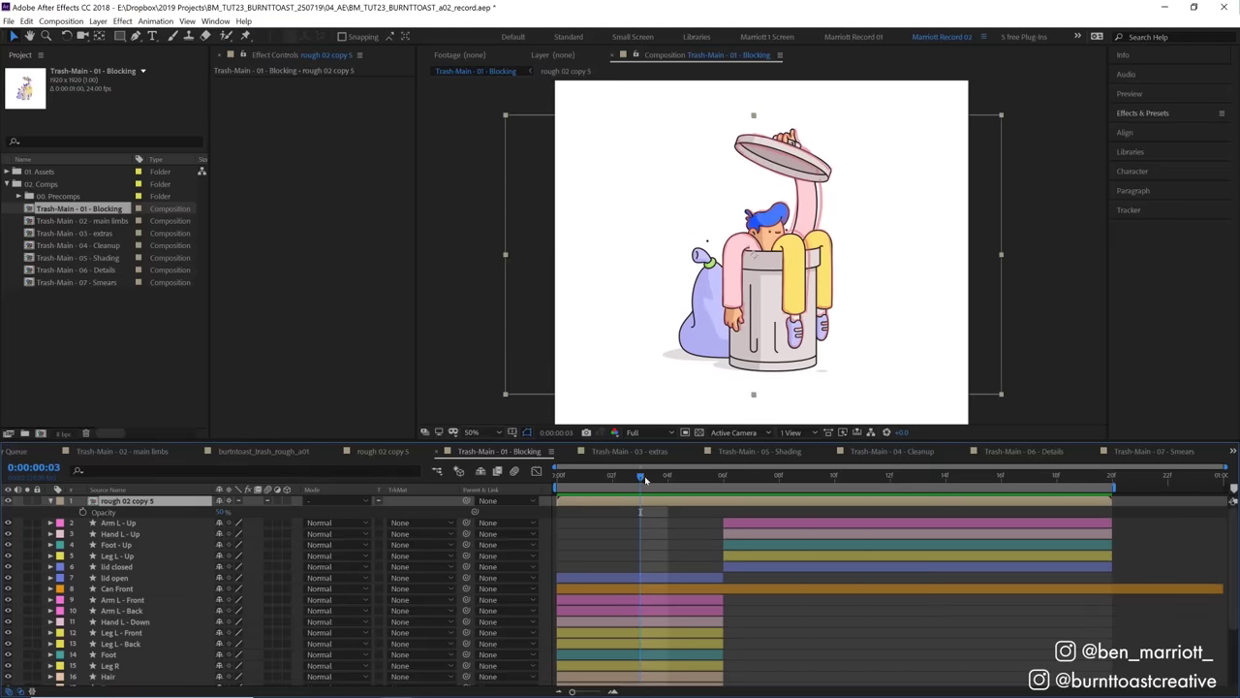
pyautogui.moveTo(645, 479); pyautogui.dragTo(807, 477)
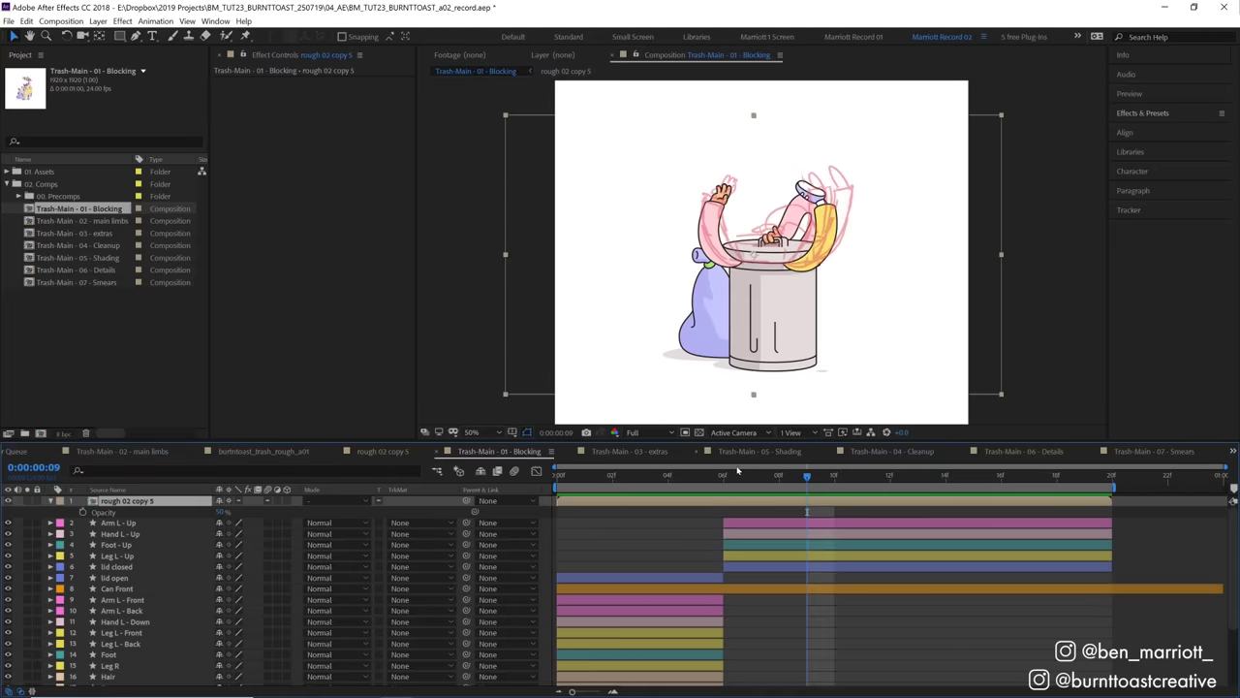
pyautogui.click(859, 473)
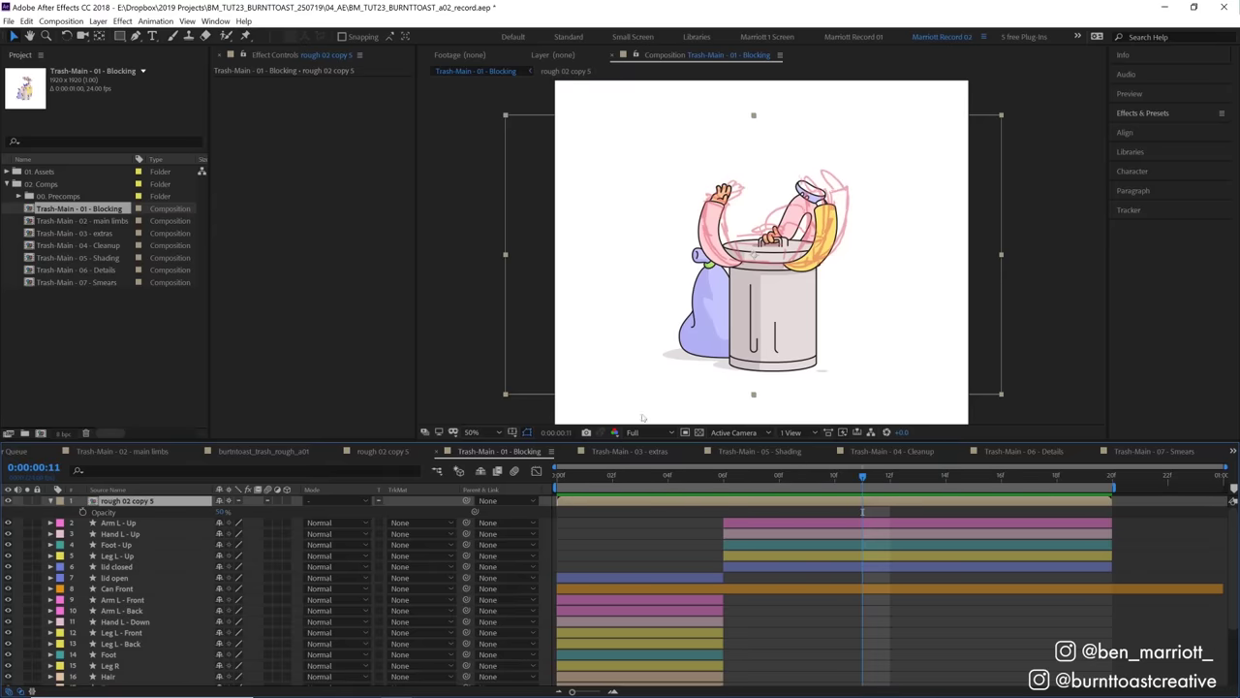
# Preview the 02 - main limbs composition and reveal Arm L - Up's Group 1 Path 1 keyframes.
pyautogui.doubleClick(94, 220)
pyautogui.press('space')
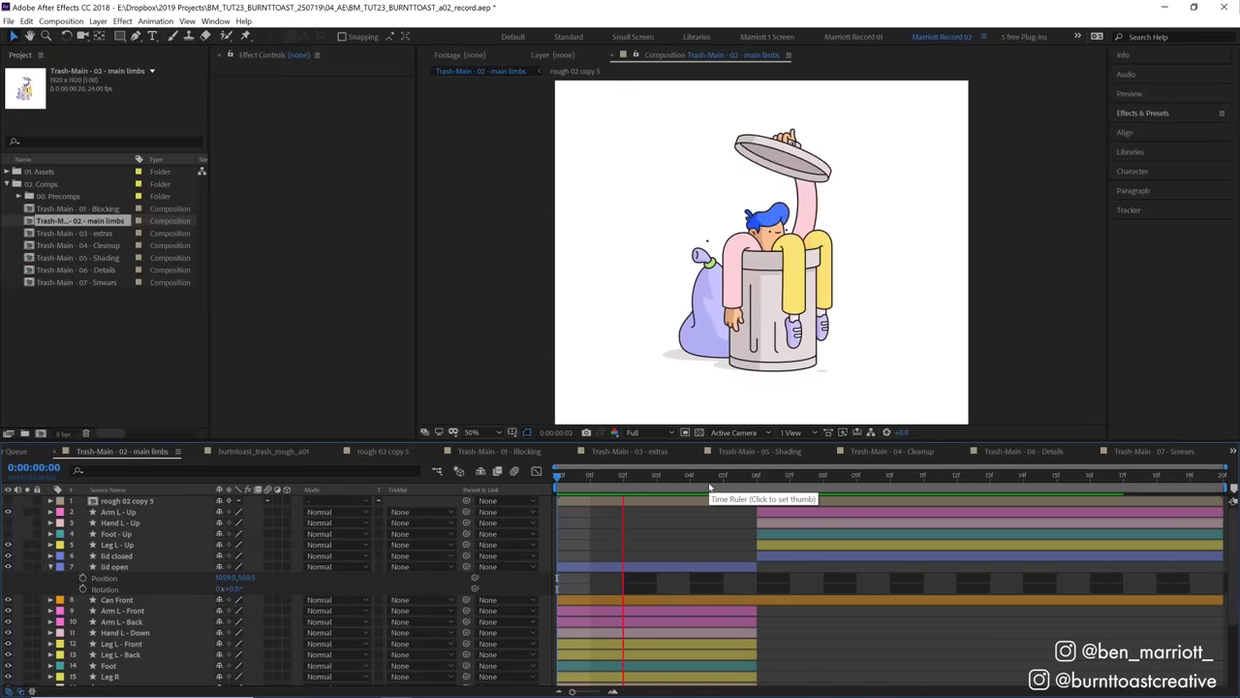
pyautogui.press('space')
pyautogui.click(118, 511)
pyautogui.click(51, 512)
pyautogui.click(72, 534)
pyautogui.click(81, 545)
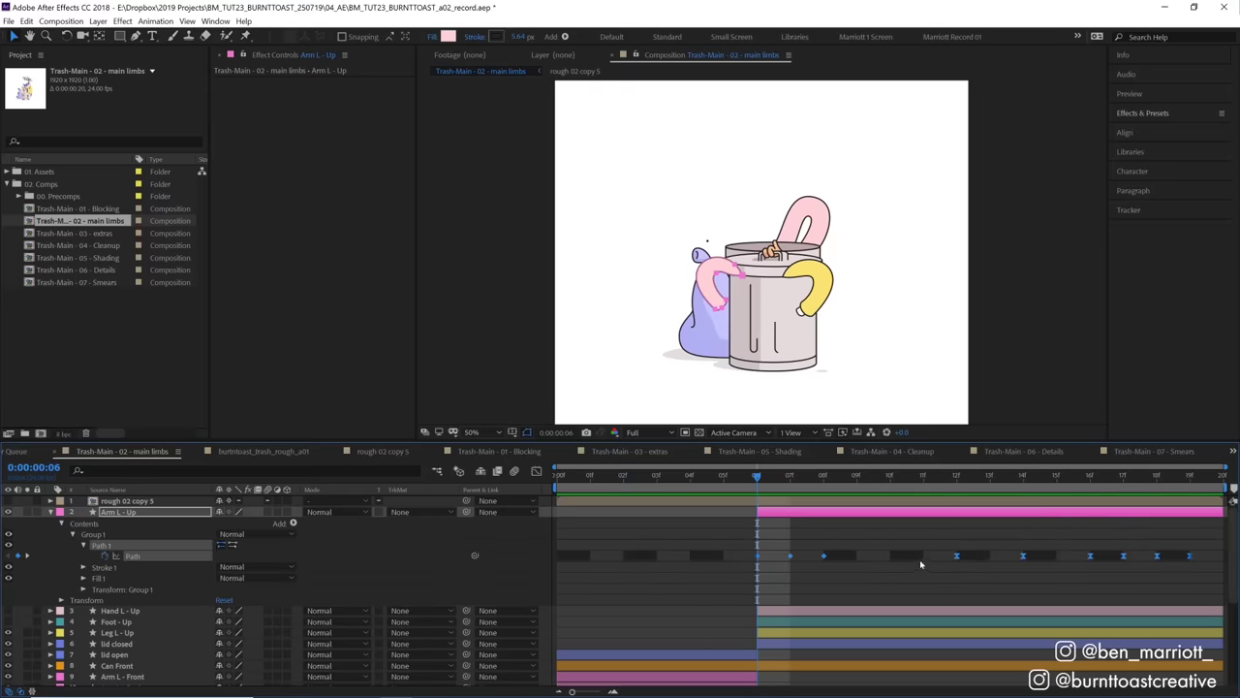
# At frame 7, pull a curve handle from the arm's top point, then check frames 6–8.
pyautogui.press('.')
pyautogui.press('.')
pyautogui.press('.')
pyautogui.press('.')
pyautogui.press('pagedown')
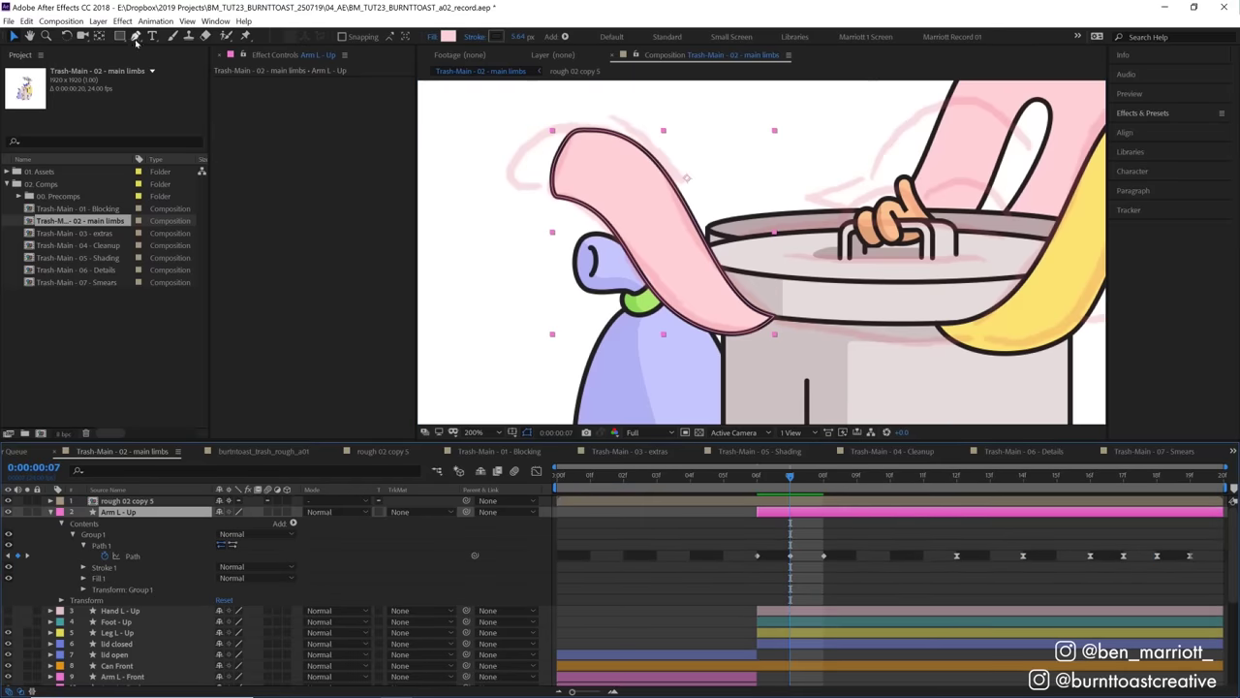
pyautogui.click(136, 37)
pyautogui.moveTo(593, 133); pyautogui.dragTo(668, 127)
pyautogui.press(',')
pyautogui.click(783, 482)
pyautogui.moveTo(783, 481); pyautogui.dragTo(874, 487)
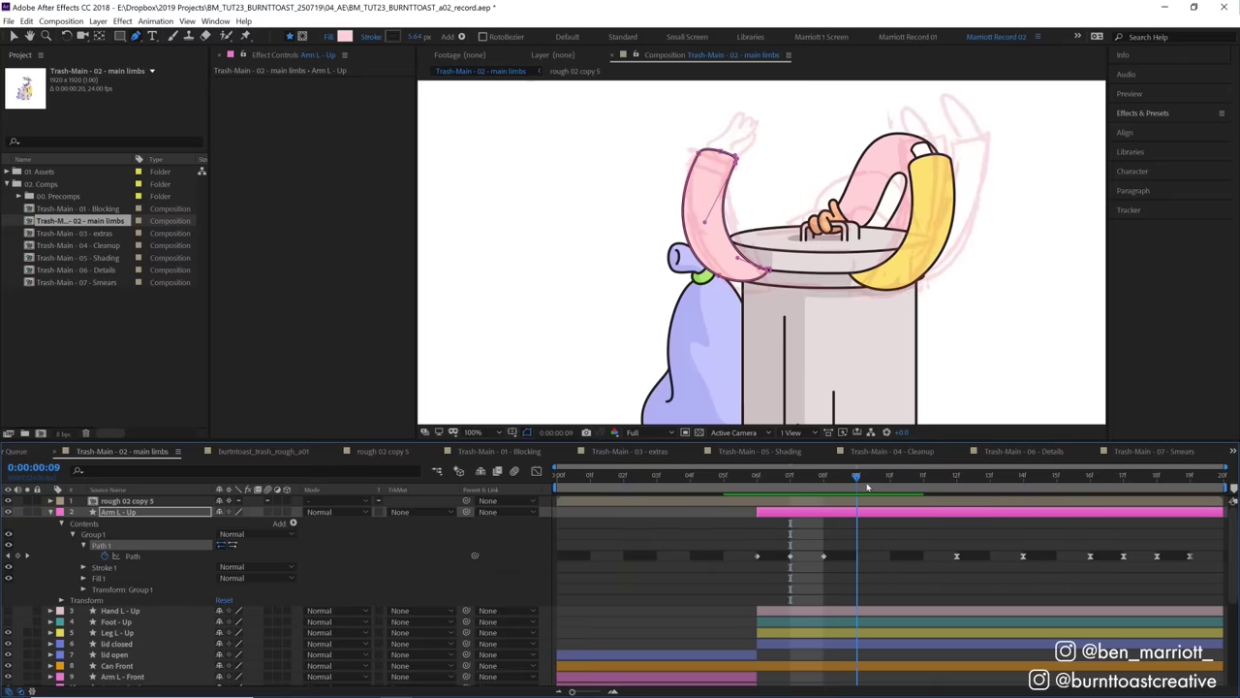
pyautogui.press('space')
pyautogui.press(',')
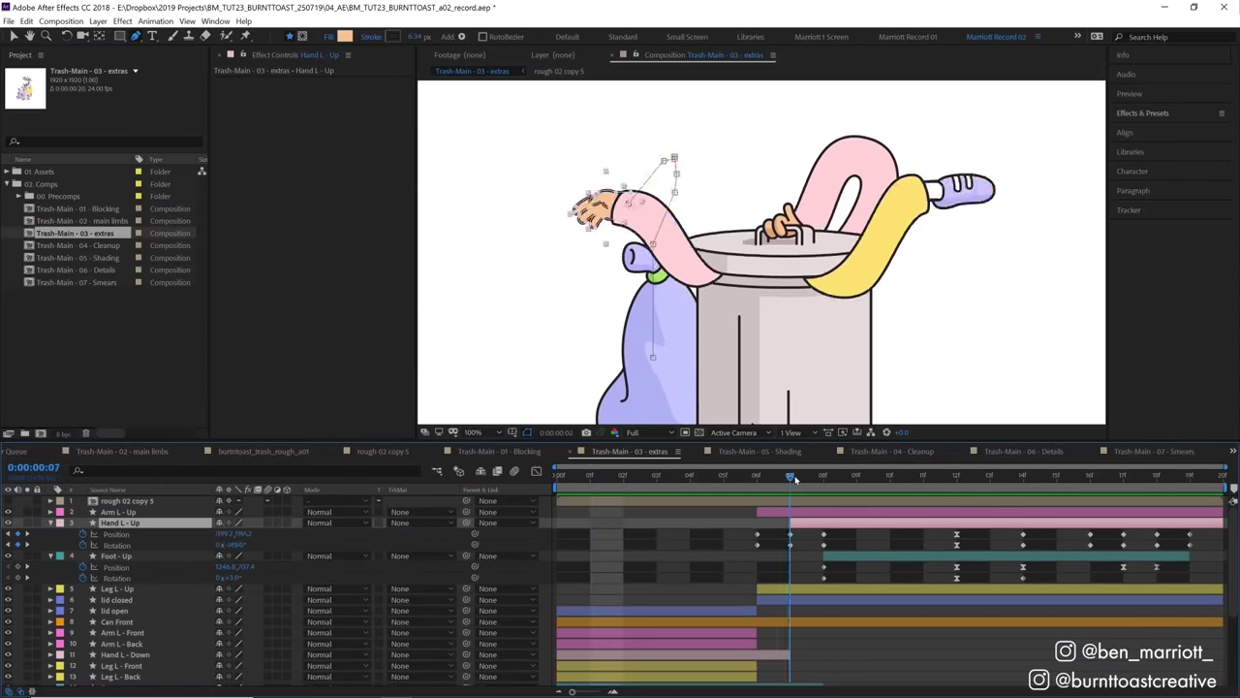
# Scrub to frame 19 watching the hand swing, then step through the lid poses at frames 5–6.
pyautogui.click(859, 475)
pyautogui.moveTo(865, 475); pyautogui.dragTo(1197, 481)
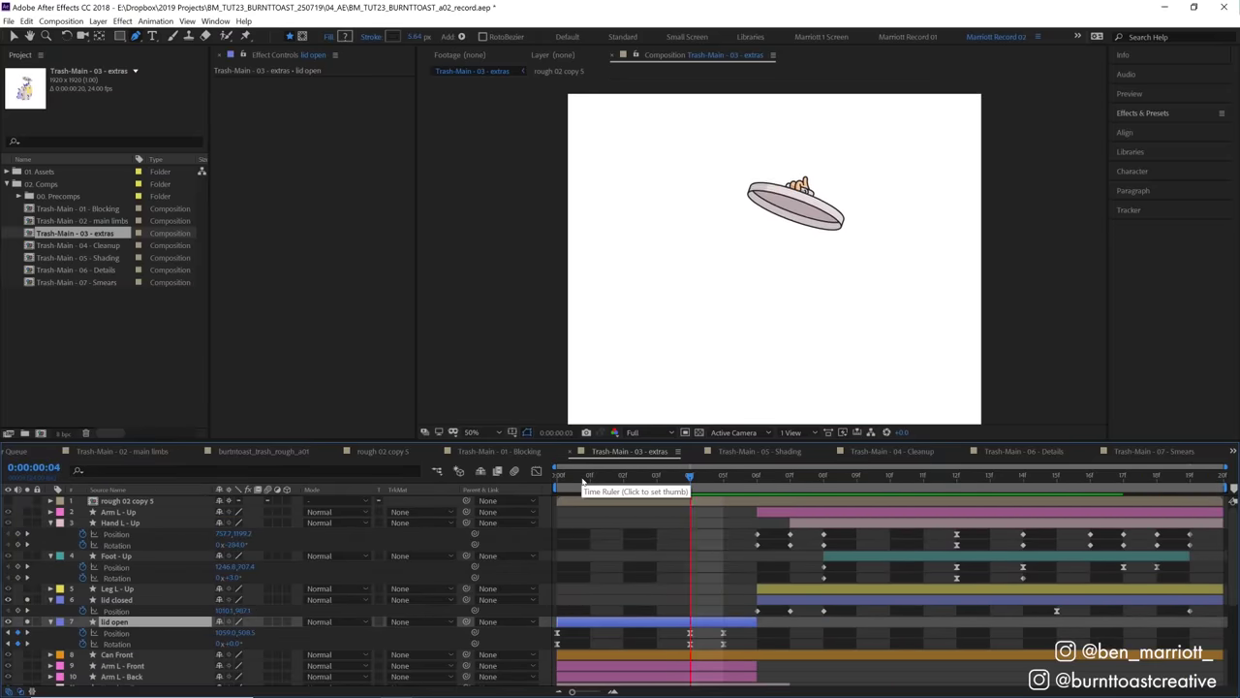
pyautogui.moveTo(703, 494); pyautogui.dragTo(754, 494)
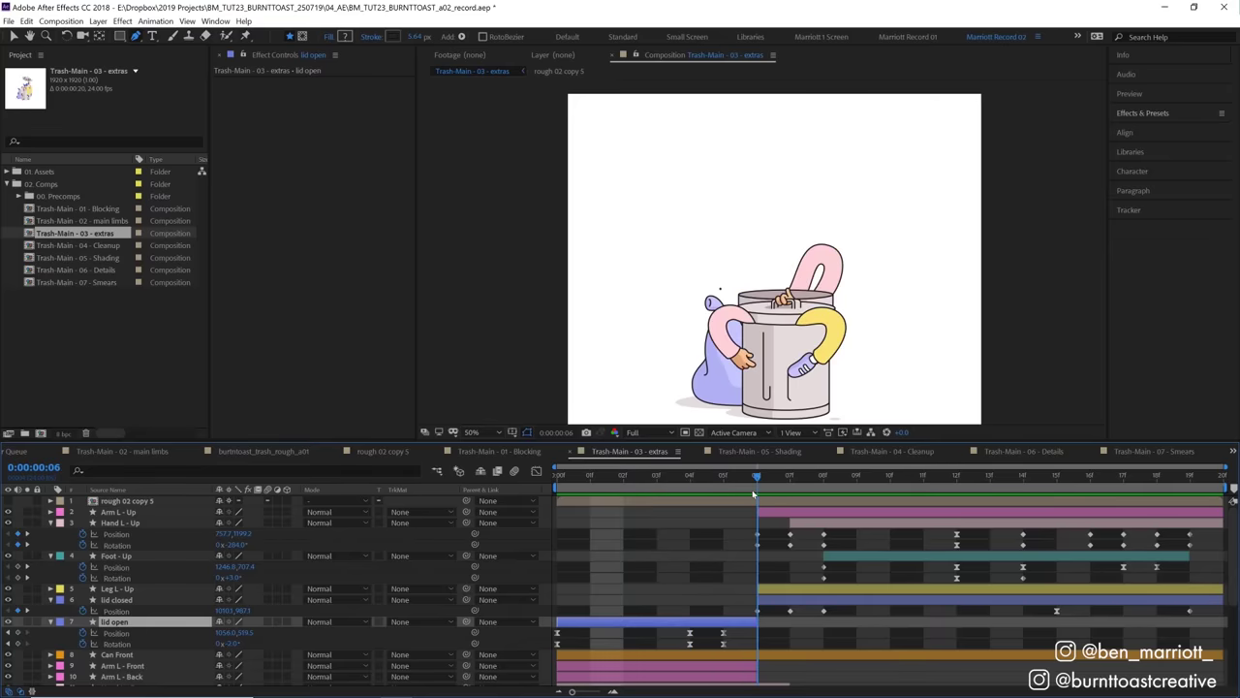
pyautogui.moveTo(754, 494); pyautogui.dragTo(723, 489)
pyautogui.click(744, 492)
pyautogui.moveTo(771, 489); pyautogui.dragTo(717, 489)
# Open the 04 - Cleanup composition and preview it from frame 3.
pyautogui.click(892, 450)
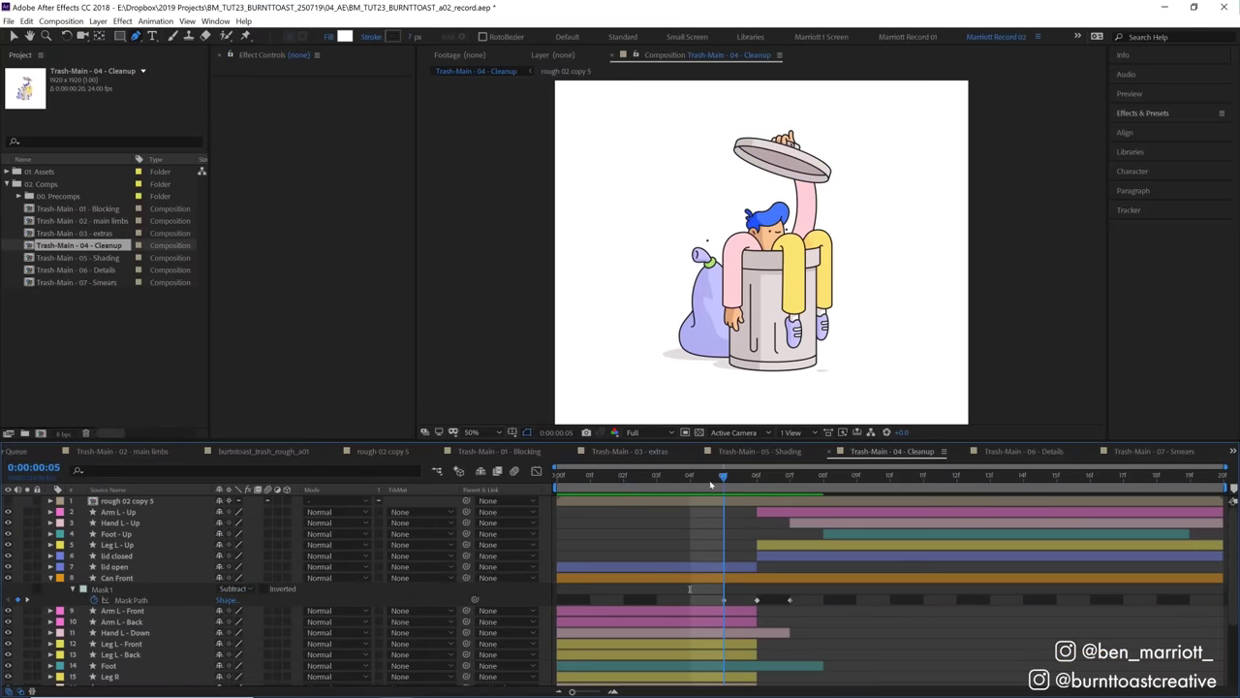
pyautogui.click(649, 489)
pyautogui.press('space')
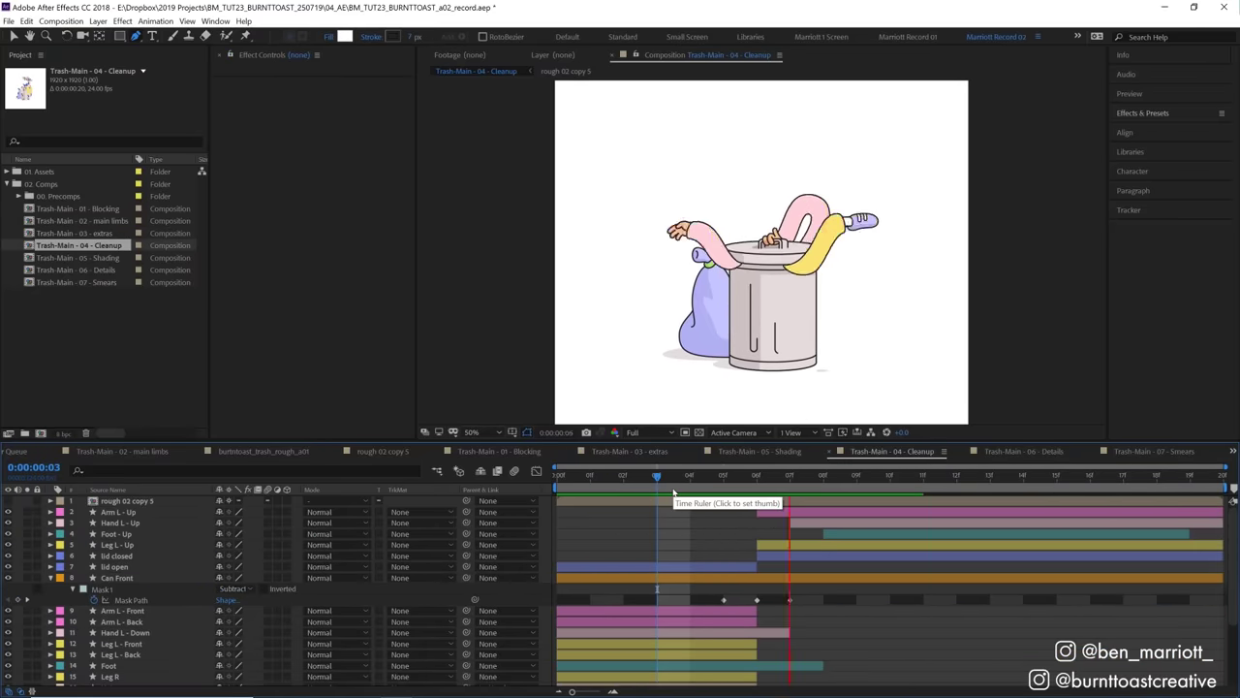
pyautogui.press('space')
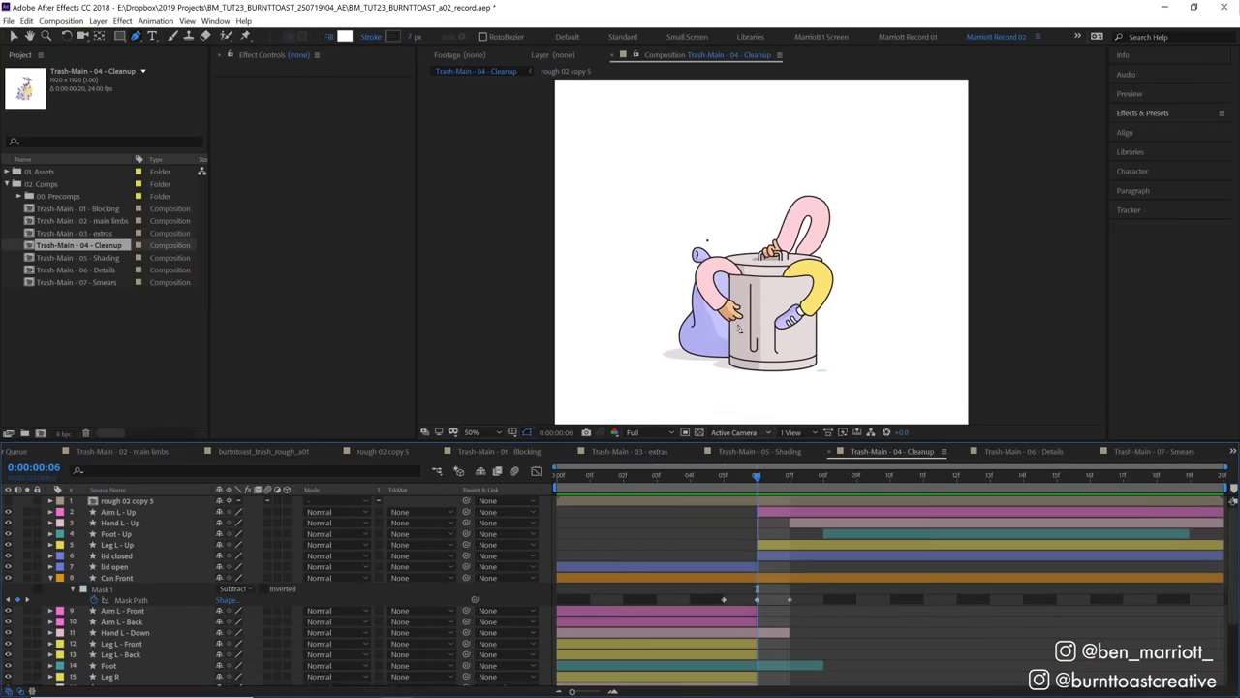
# Select Can Front, compare frames 5 to 7, then open the 05 - Shading composition.
pyautogui.click(823, 268)
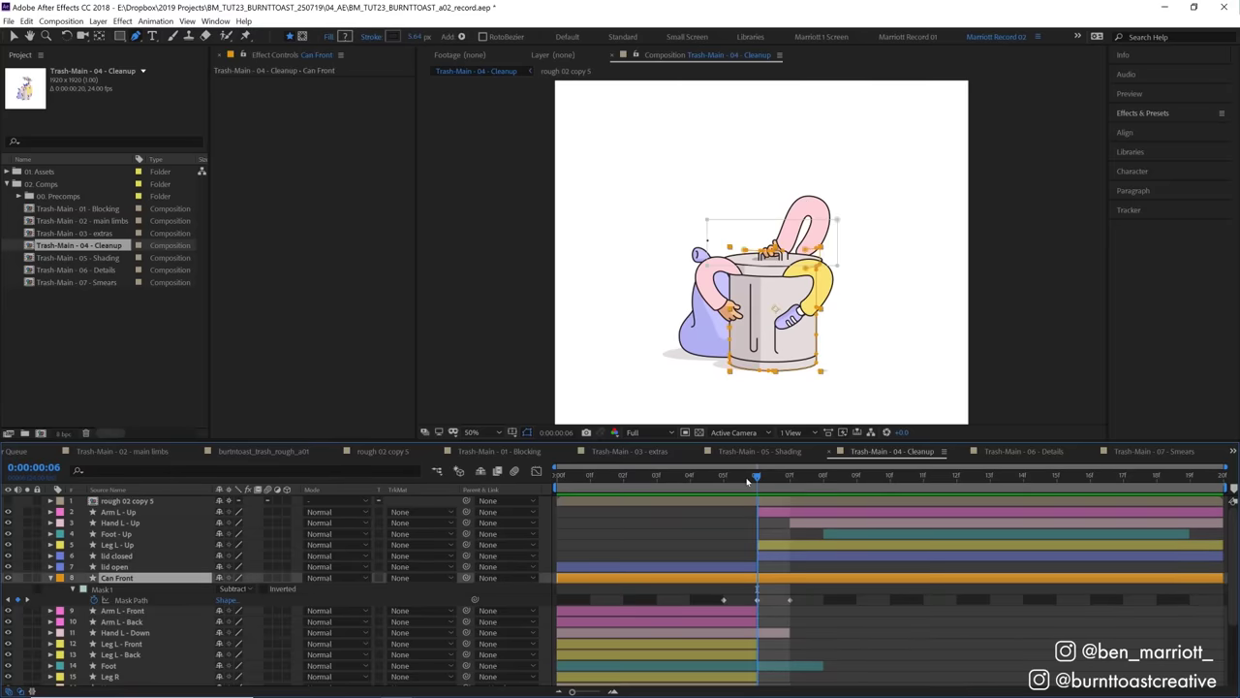
pyautogui.click(724, 477)
pyautogui.moveTo(722, 476); pyautogui.dragTo(746, 478)
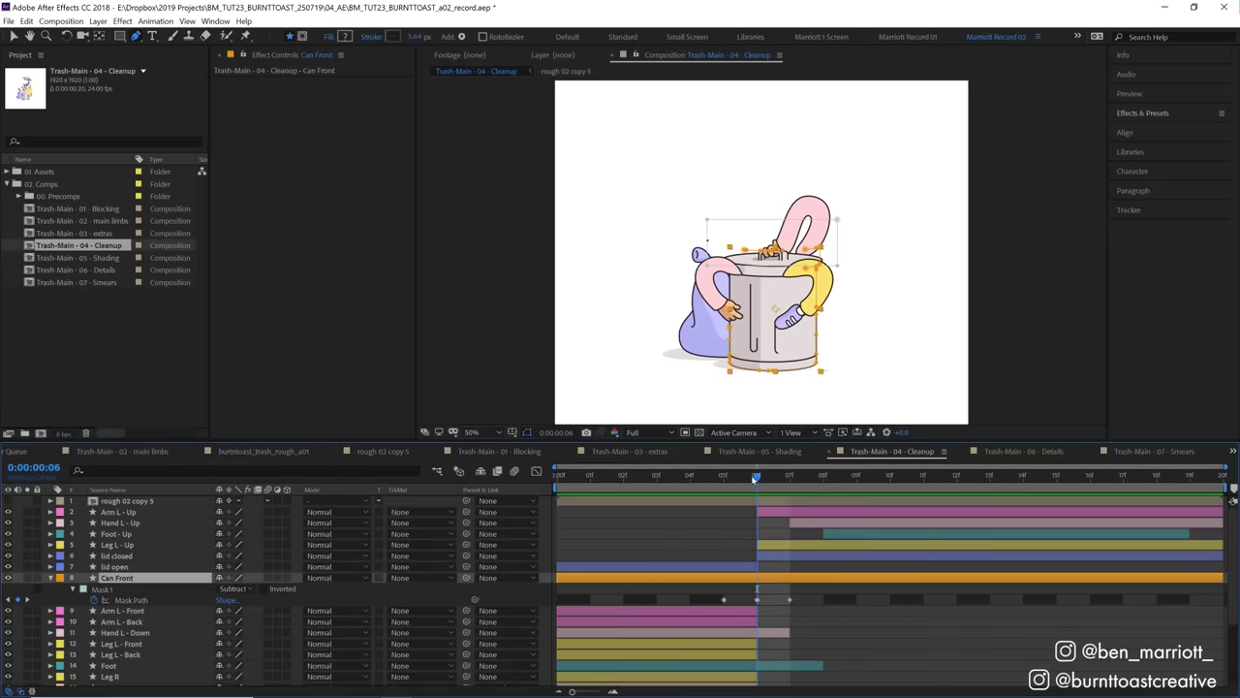
pyautogui.moveTo(760, 475)
pyautogui.mouseDown()
pyautogui.moveTo(813, 475)
pyautogui.moveTo(761, 473)
pyautogui.moveTo(780, 476)
pyautogui.mouseUp()
pyautogui.click(760, 450)
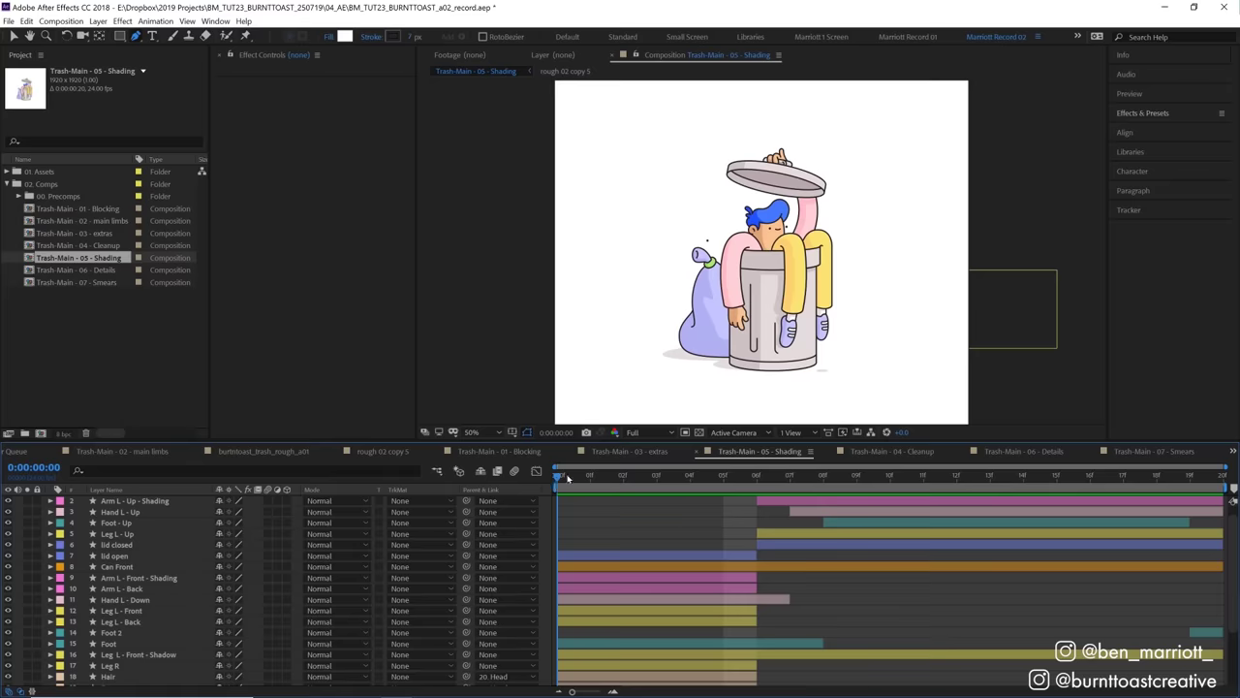
# At frame 1, toggle the arm's Shading, Fill and Stroke visibility to compare, then deselect.
pyautogui.click(574, 474)
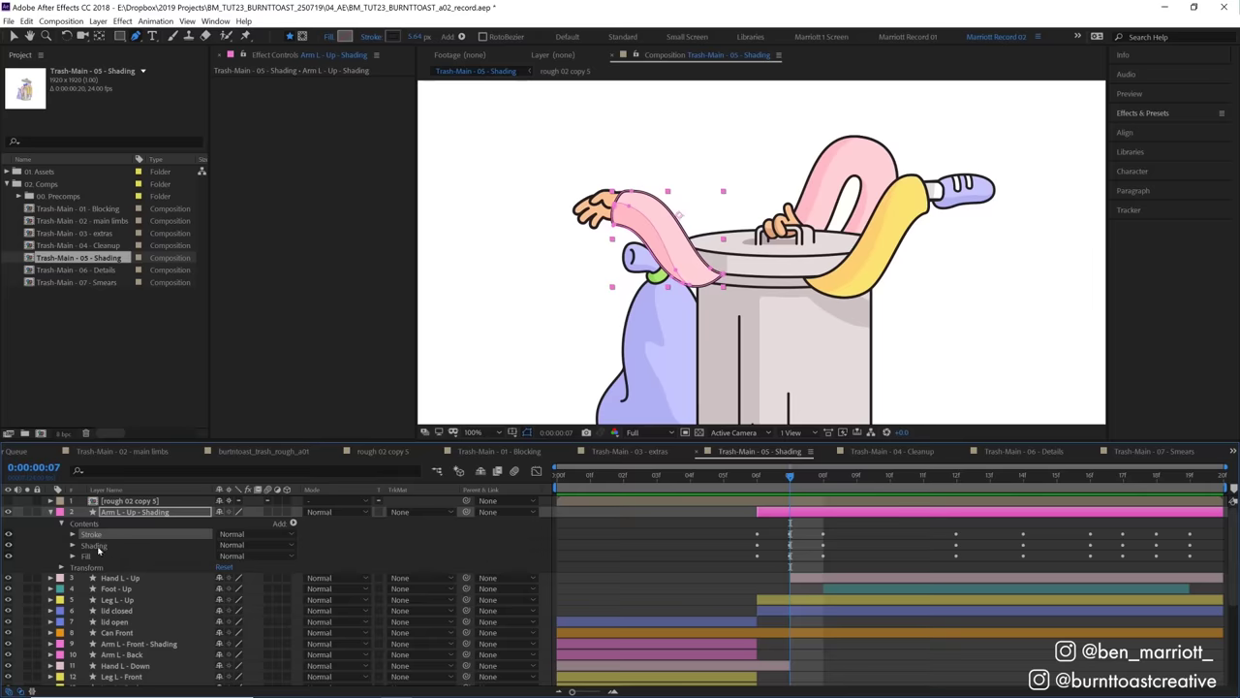
pyautogui.click(9, 545)
pyautogui.click(8, 545)
pyautogui.click(9, 556)
pyautogui.click(9, 556)
pyautogui.click(9, 535)
pyautogui.click(9, 535)
pyautogui.press('F2')
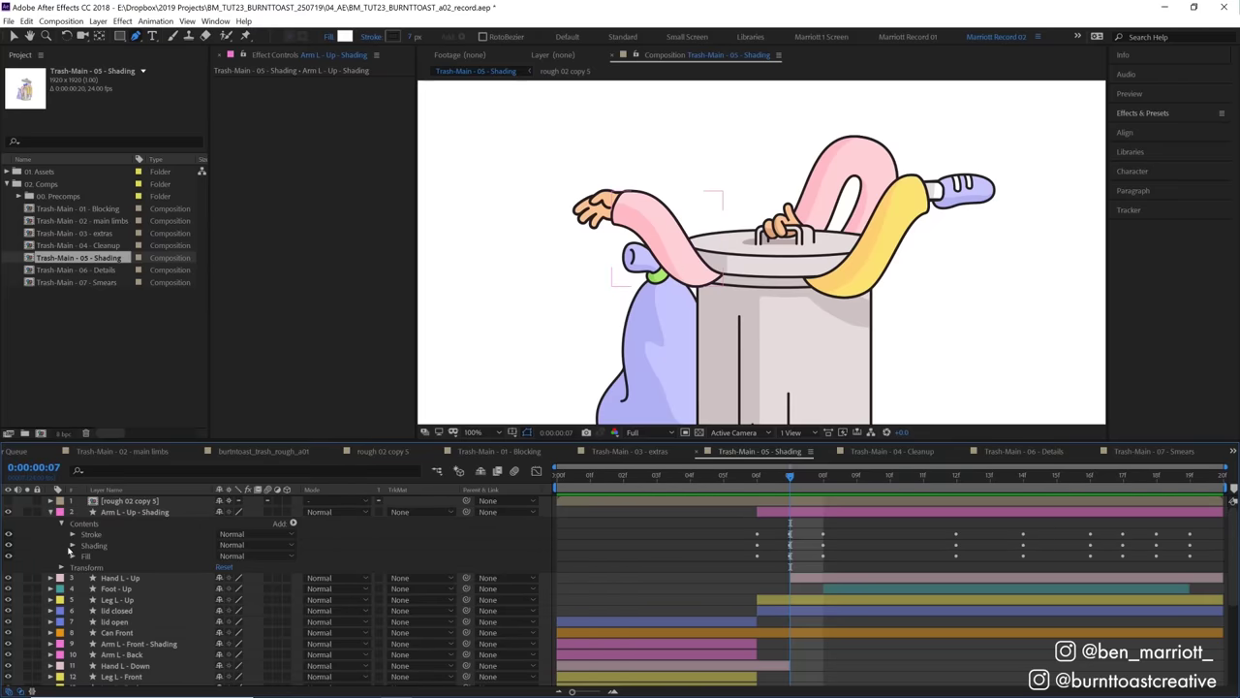
# Reveal the Shading group's Path 1 keyframes, review frames 5–7, and play the preview.
pyautogui.click(72, 546)
pyautogui.click(102, 556)
pyautogui.click(760, 477)
pyautogui.click(791, 483)
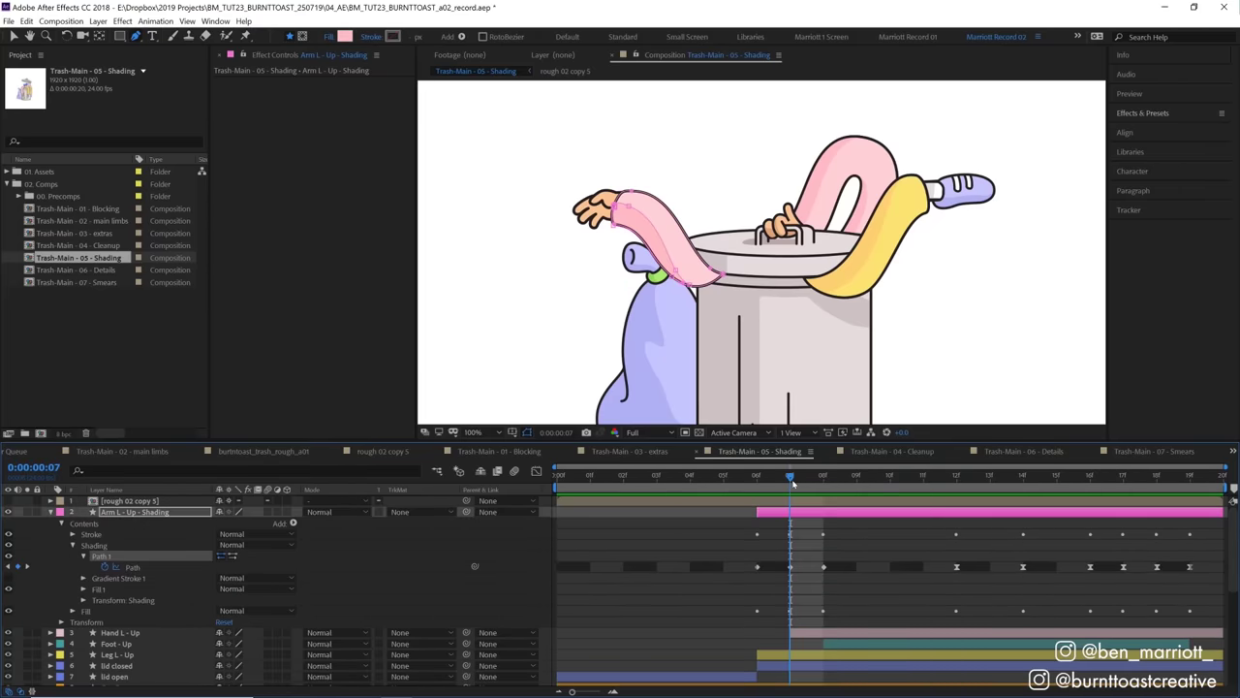
pyautogui.click(793, 485)
pyautogui.moveTo(792, 485); pyautogui.dragTo(709, 500)
pyautogui.press('space')
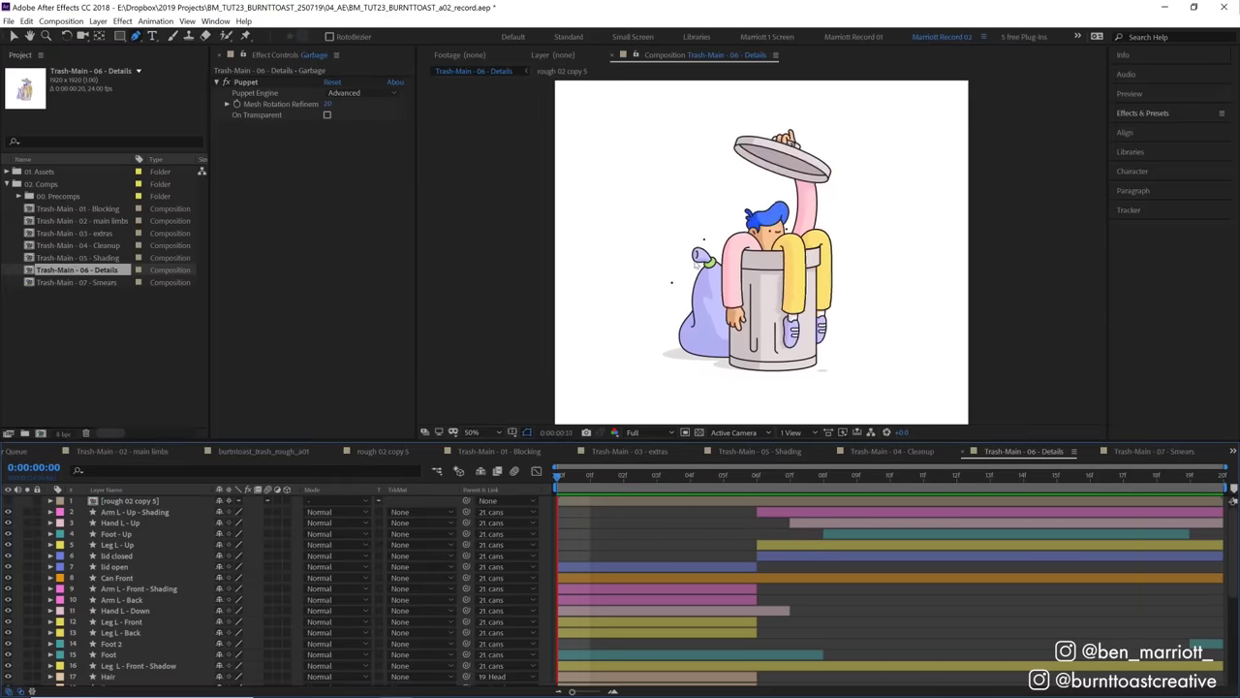
# Zoom the 06 - Details composition view in and out to inspect the character's animation.
pyautogui.scroll(4, 769, 231)
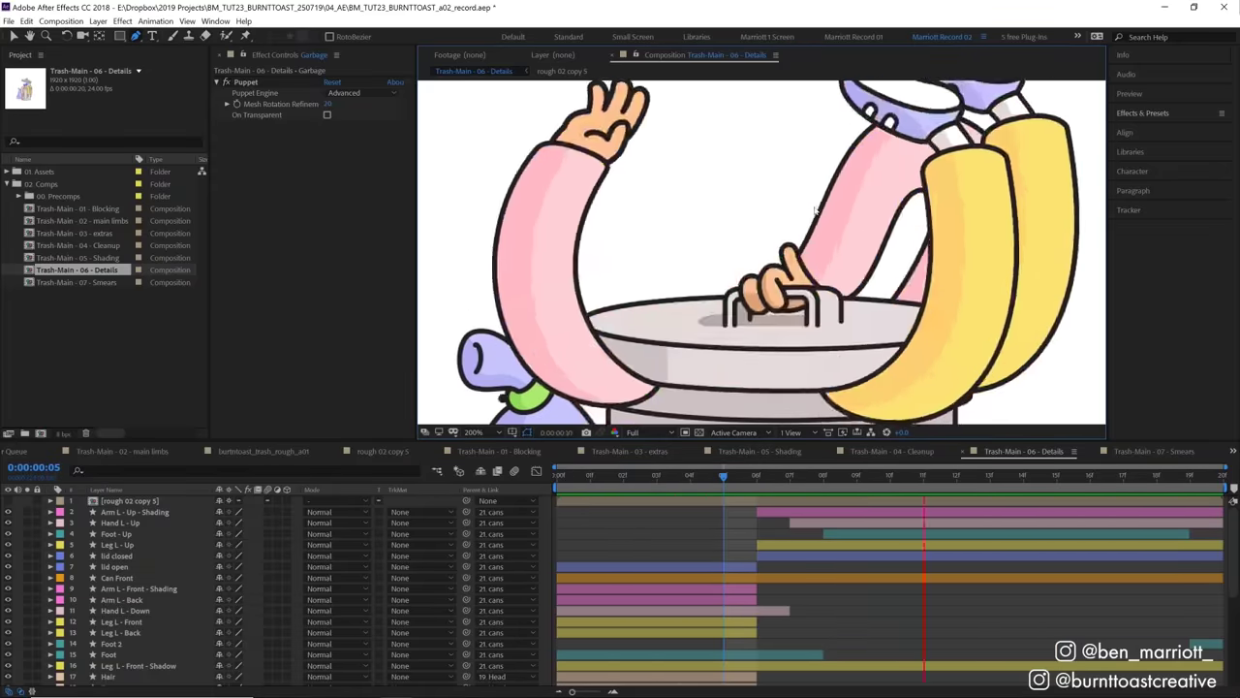
pyautogui.scroll(-2, 769, 230)
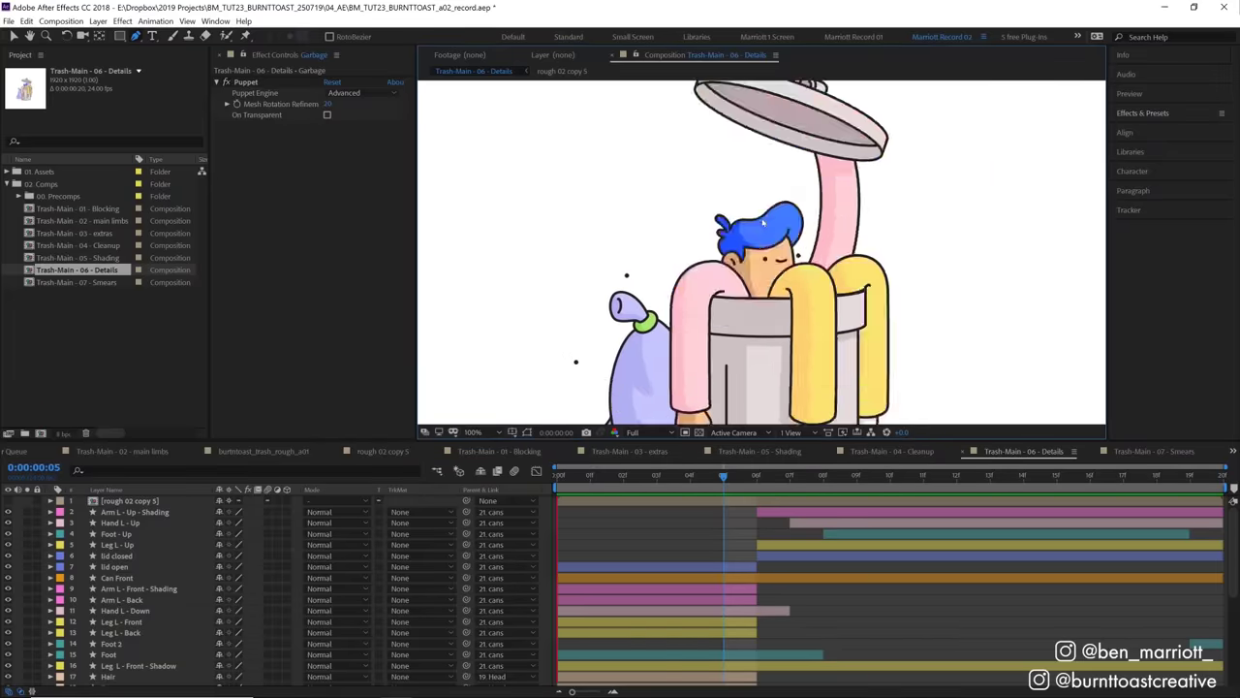
pyautogui.scroll(-2, 666, 283)
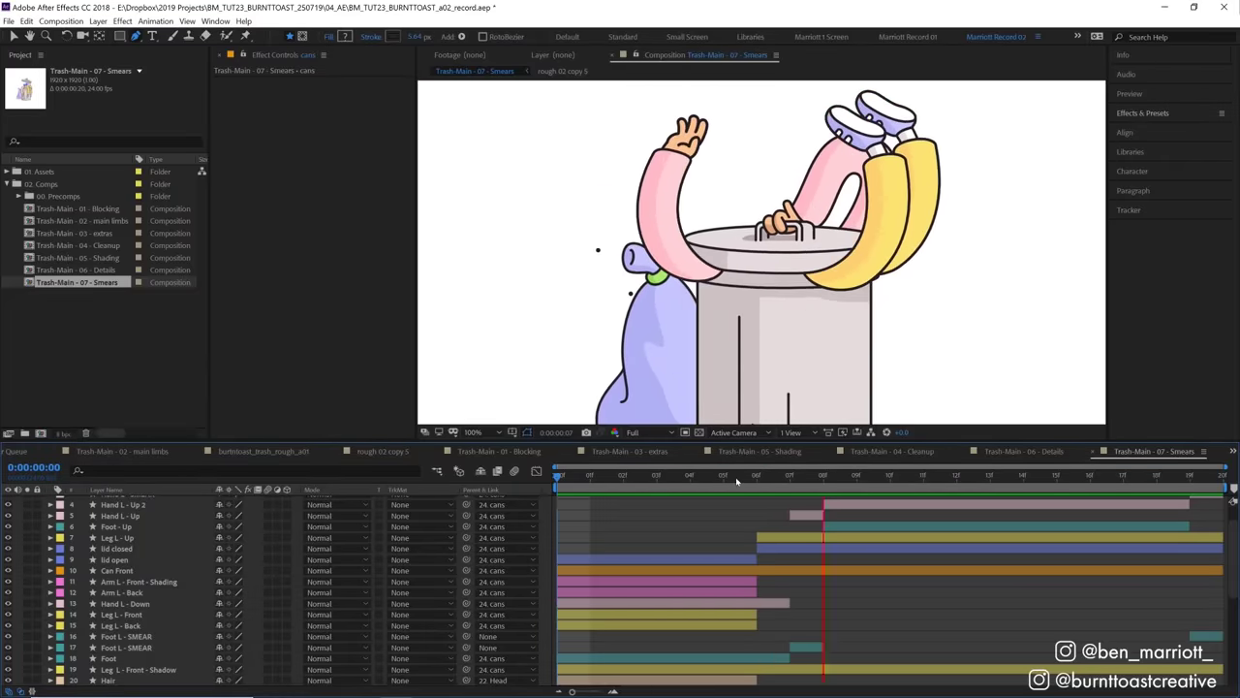
pyautogui.click(772, 477)
pyautogui.moveTo(773, 481); pyautogui.dragTo(1184, 491)
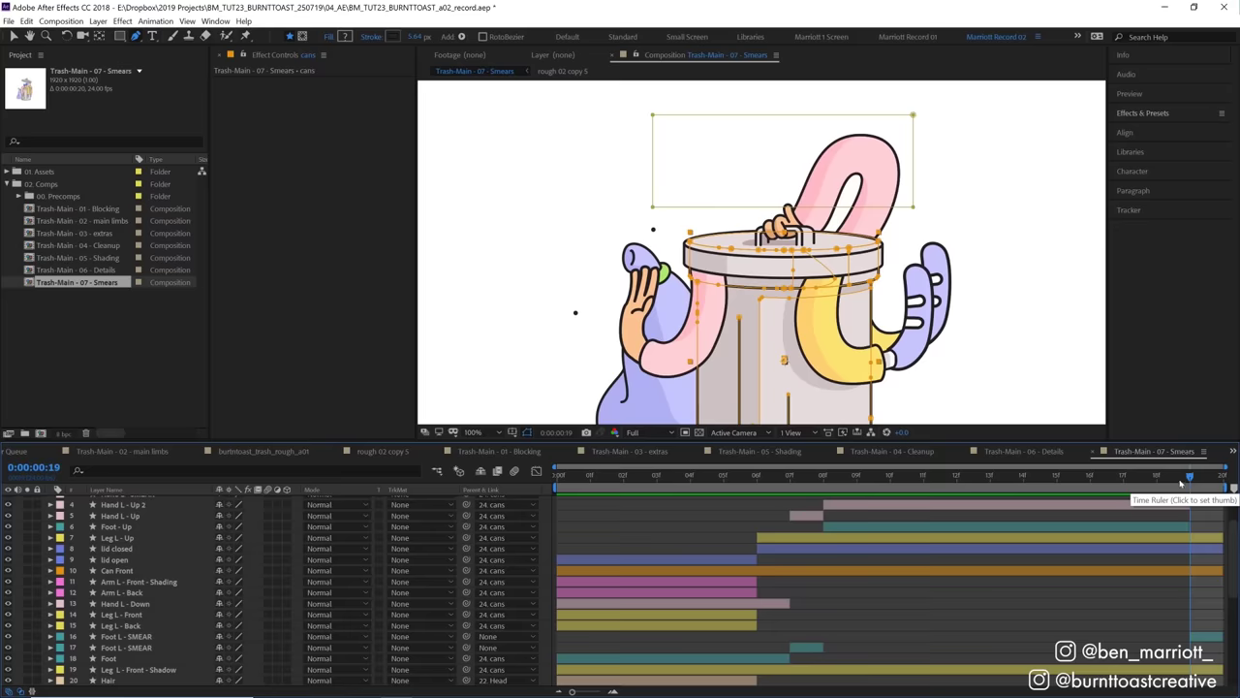
pyautogui.press('space')
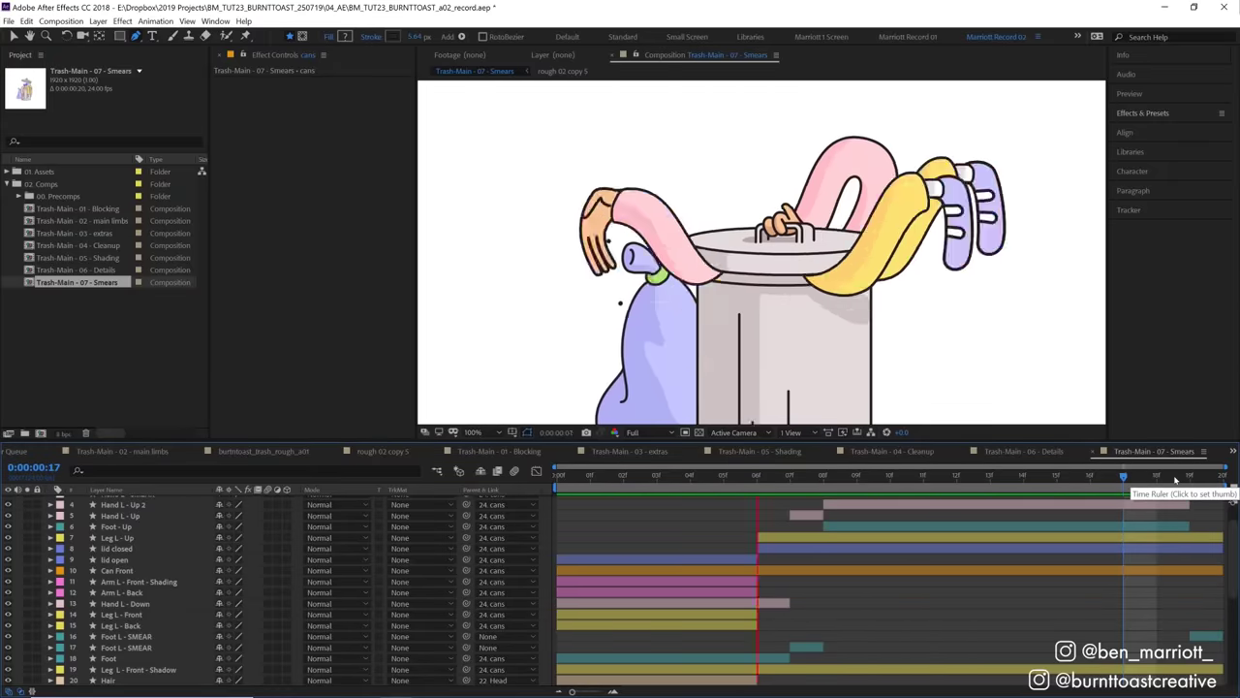
pyautogui.click(790, 477)
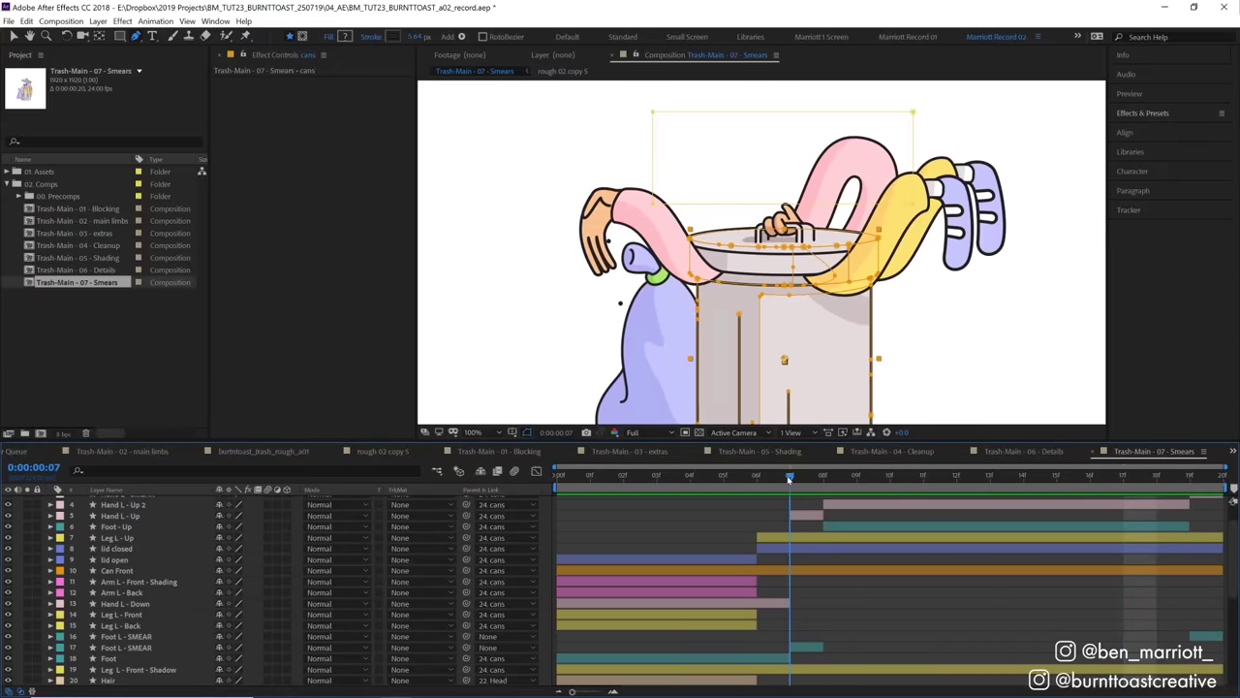
pyautogui.moveTo(790, 477)
pyautogui.mouseDown()
pyautogui.moveTo(824, 475)
pyautogui.moveTo(757, 474)
pyautogui.moveTo(794, 480)
pyautogui.mouseUp()
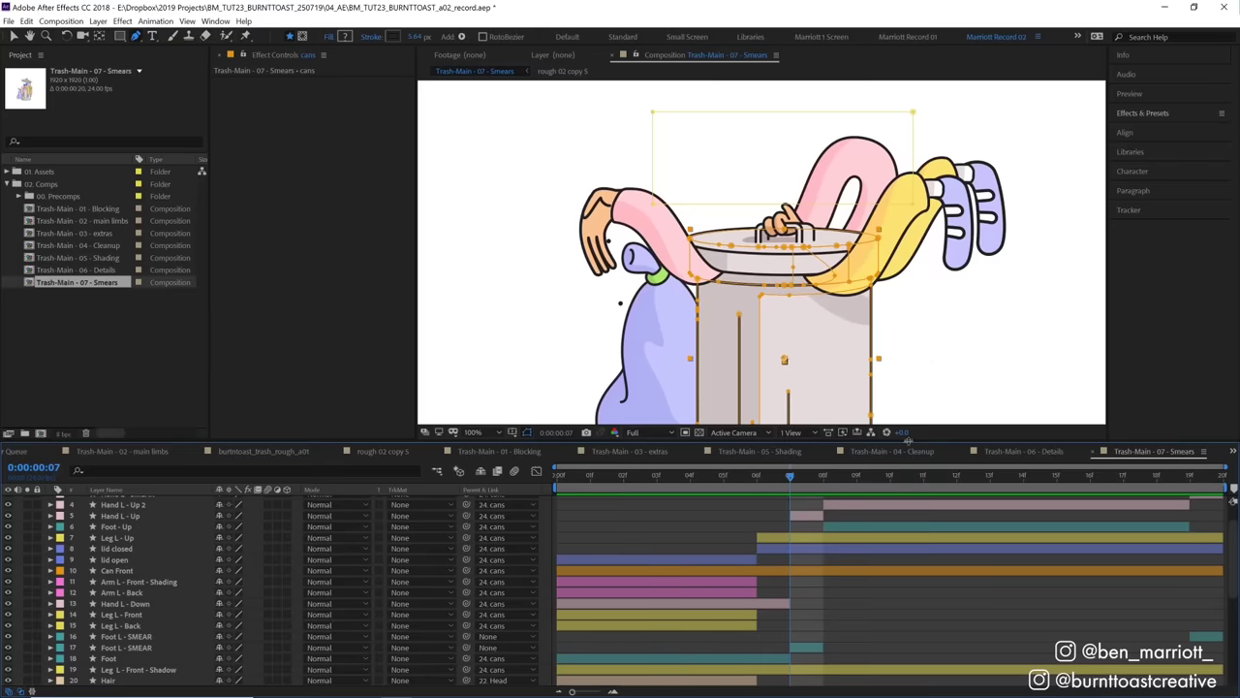
pyautogui.press('space')
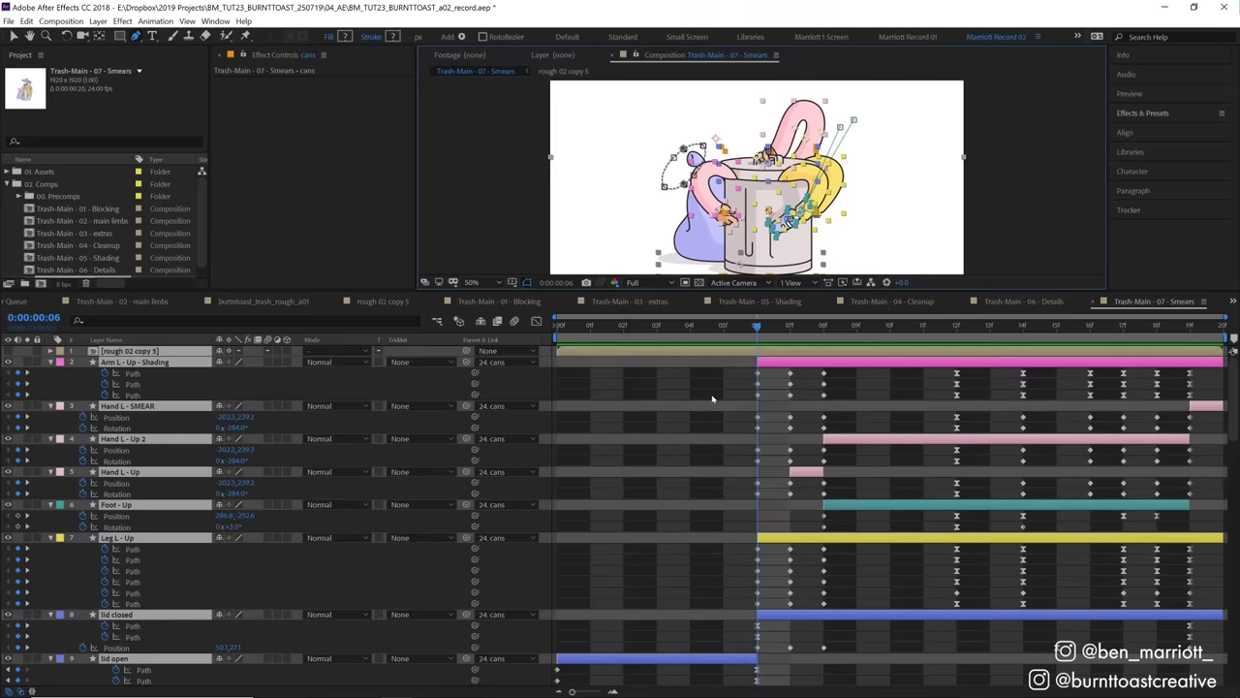
# Scroll down the Smears layer list to reach the Garbage layer's Puppet Pin keyframes.
pyautogui.scroll(-6, 712, 398)
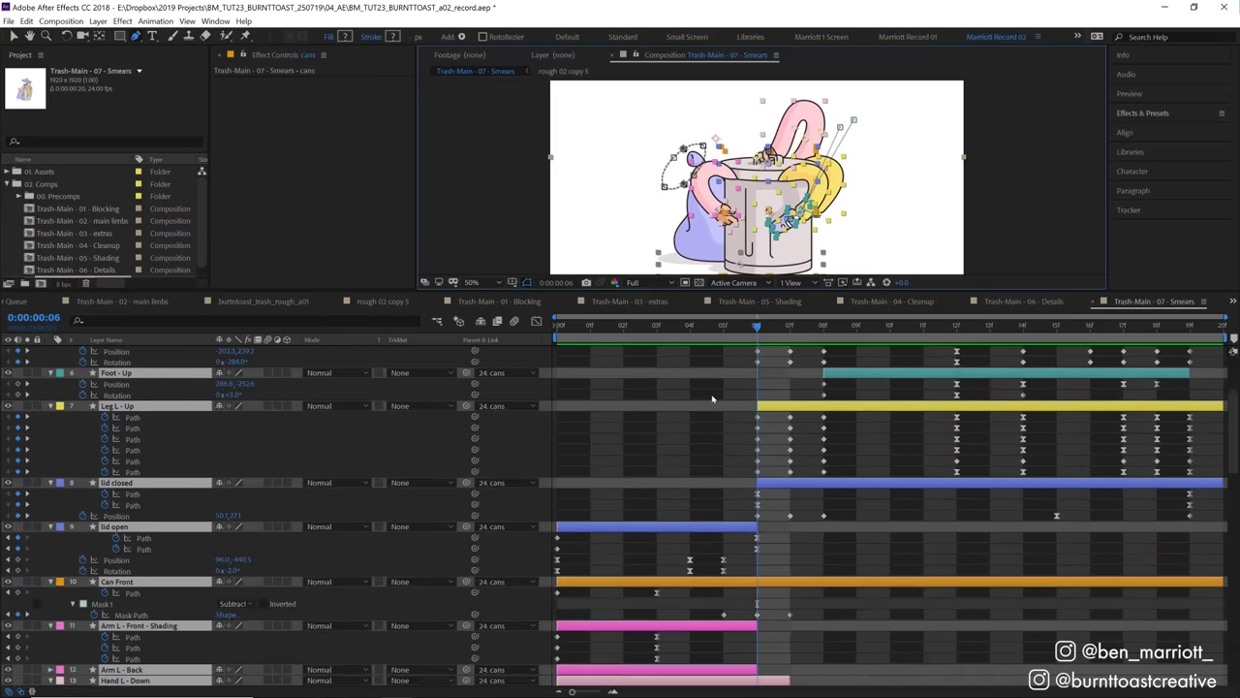
pyautogui.scroll(-6, 713, 398)
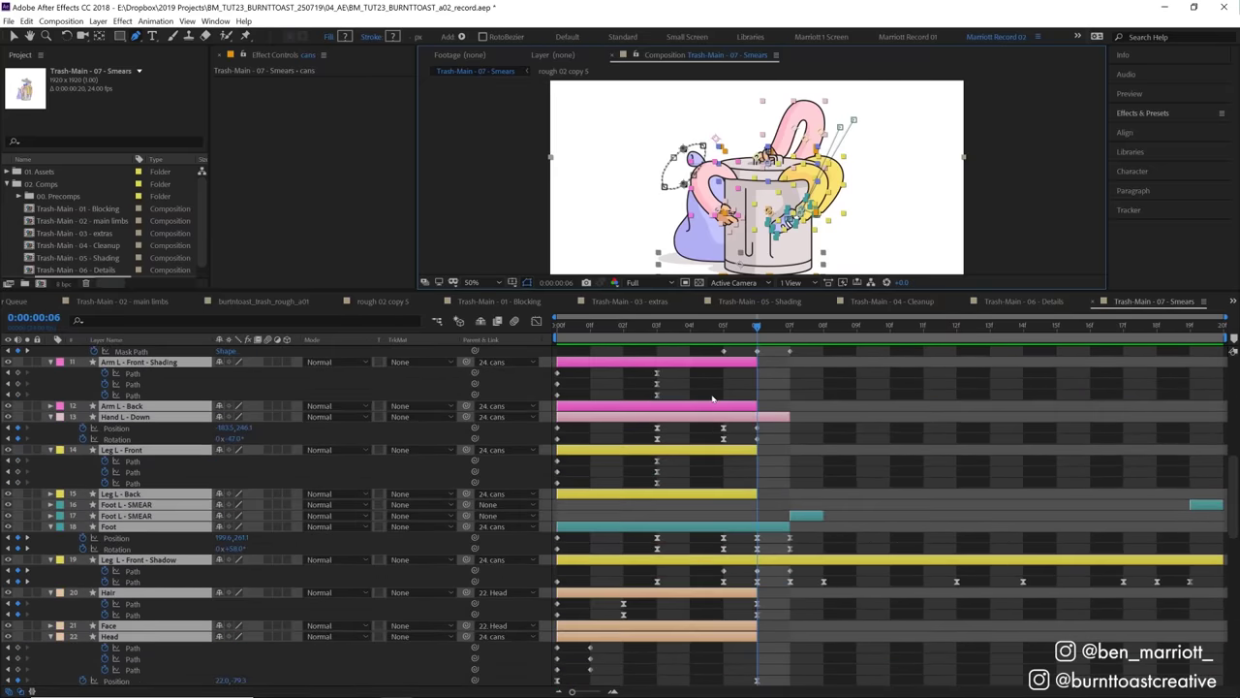
pyautogui.scroll(-7, 712, 398)
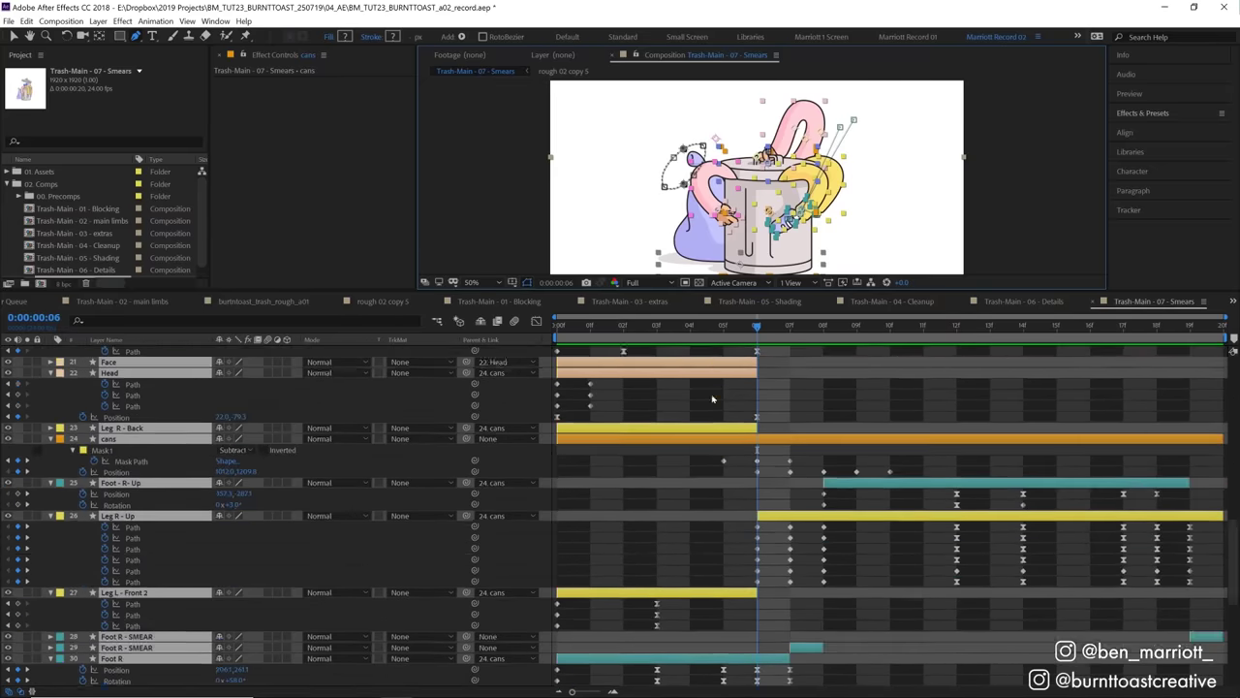
pyautogui.scroll(-4, 712, 398)
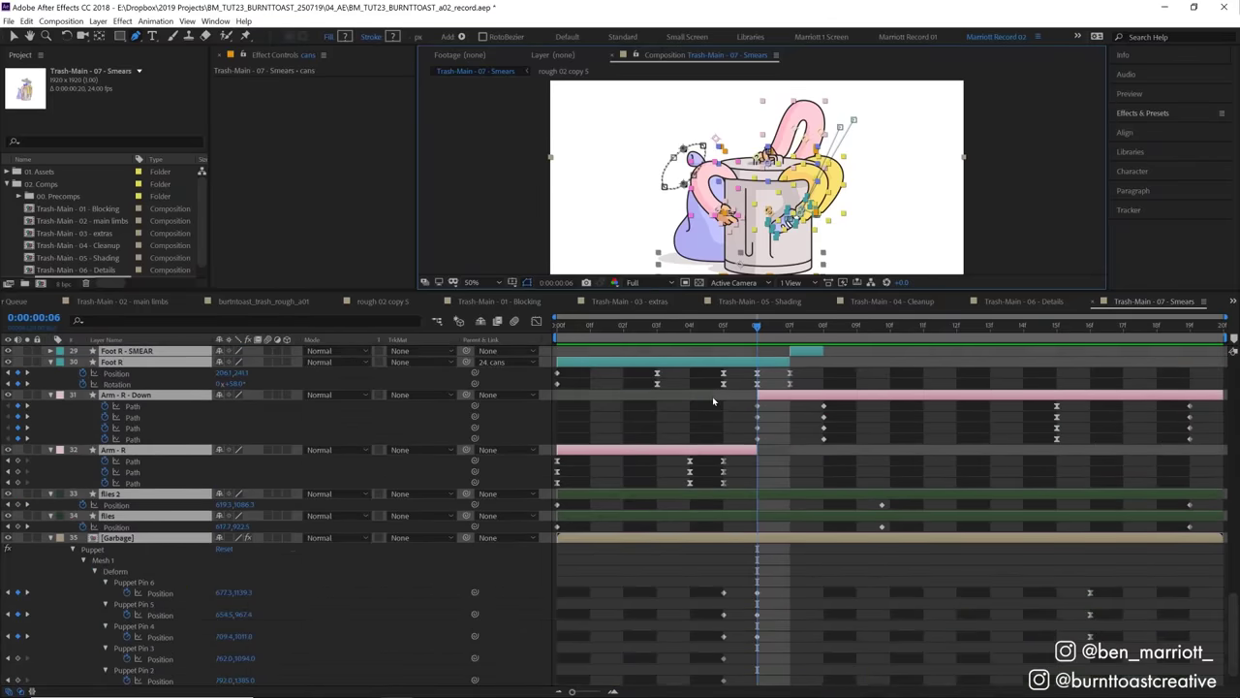